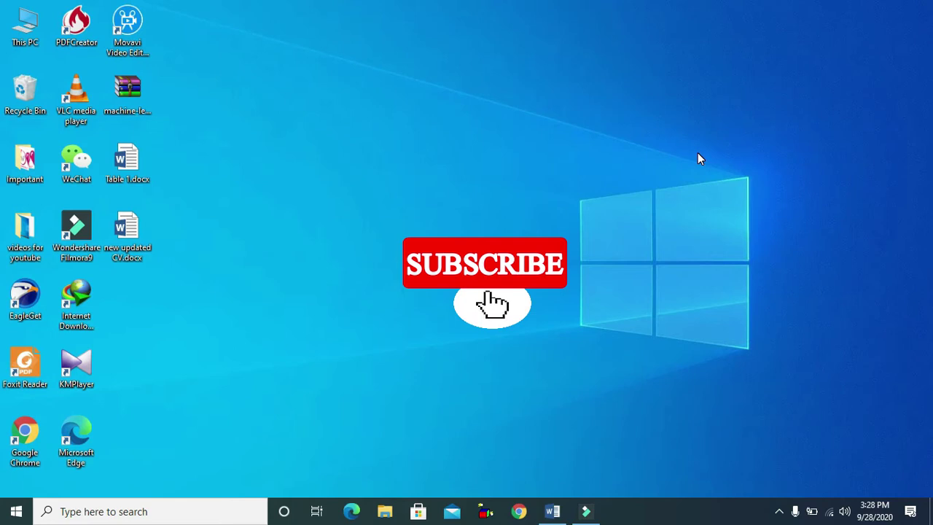
# Restore the blank Word document, Document1, from the taskbar
pyautogui.click(554, 511)
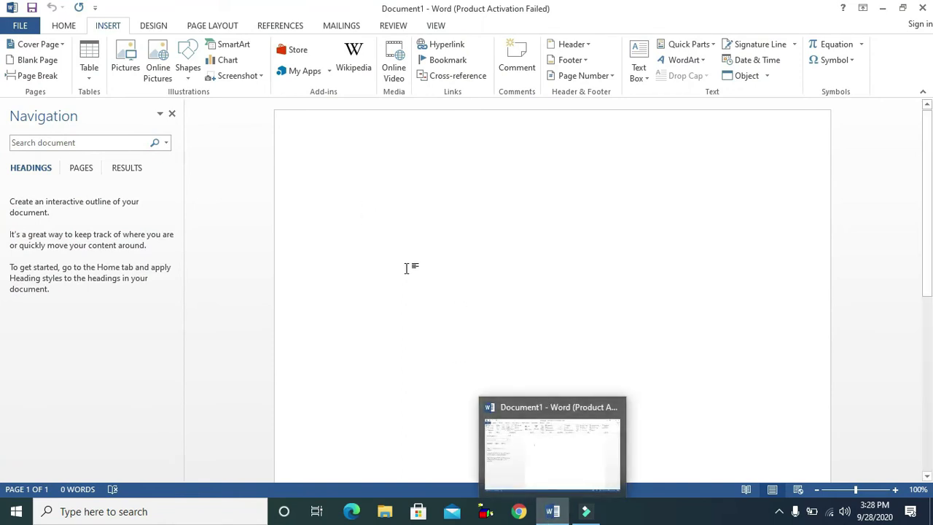
# Browse the SmartArt categories and insert a three-box Vertical Box List graphic from List
pyautogui.click(238, 49)
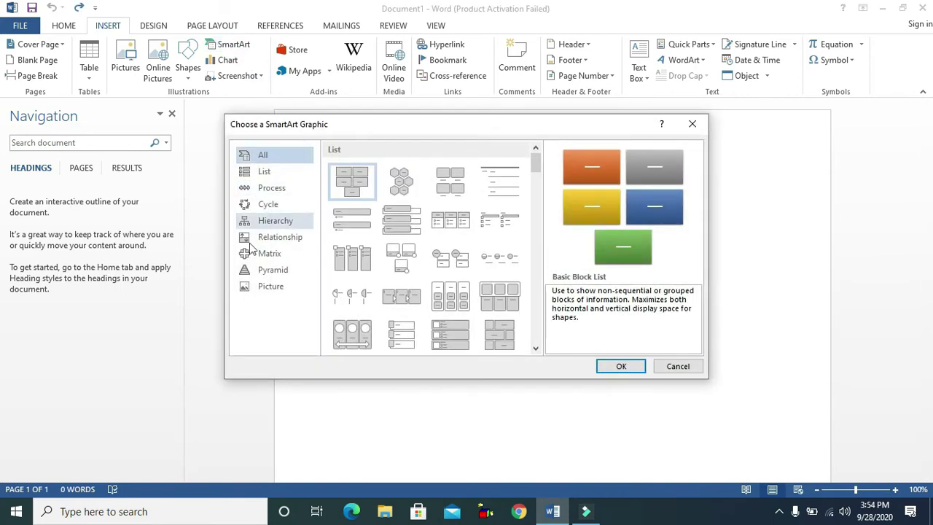
pyautogui.click(264, 174)
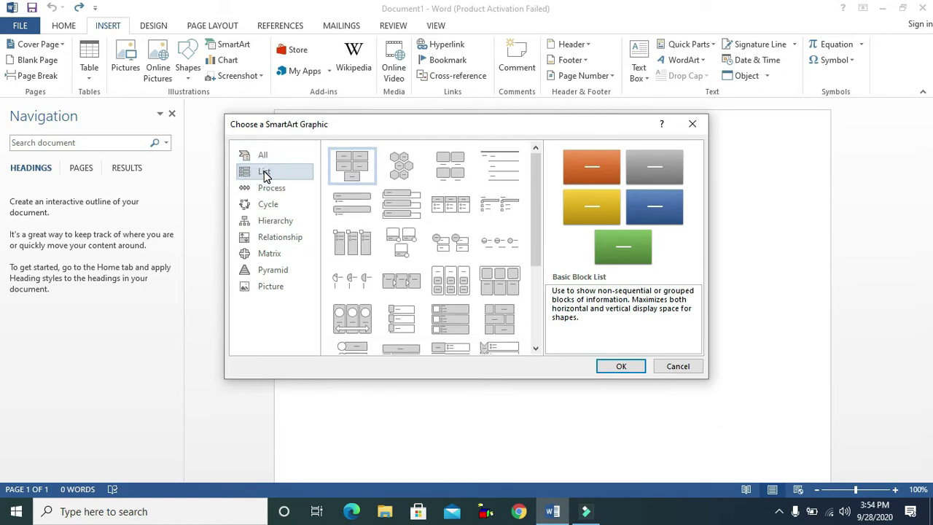
pyautogui.click(268, 188)
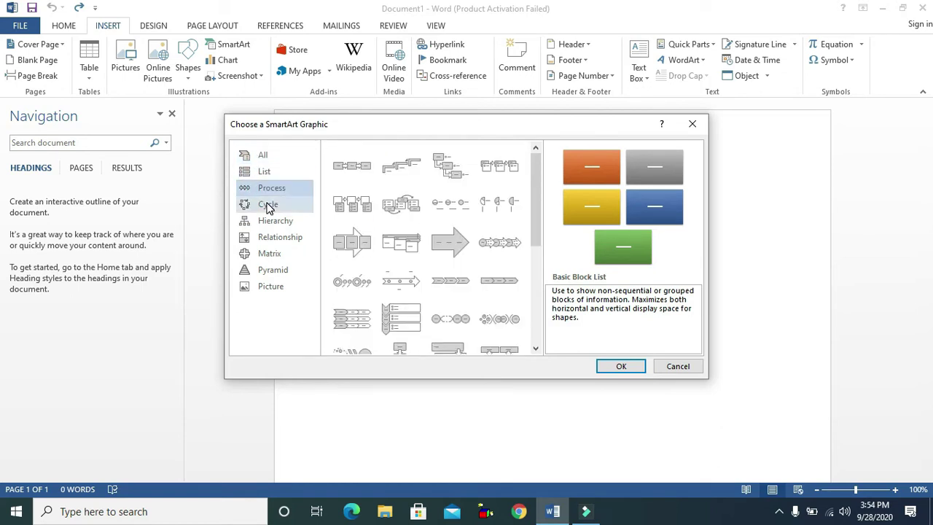
pyautogui.click(266, 205)
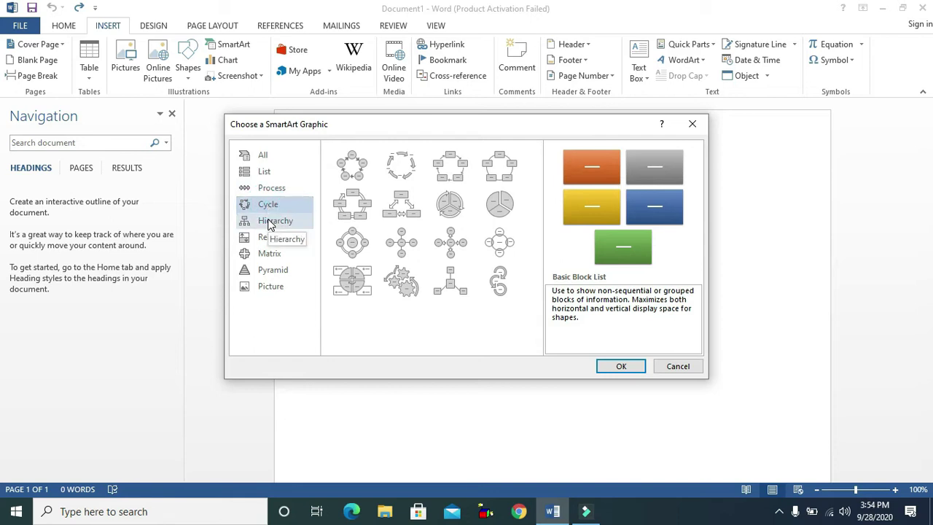
pyautogui.click(271, 221)
pyautogui.click(271, 240)
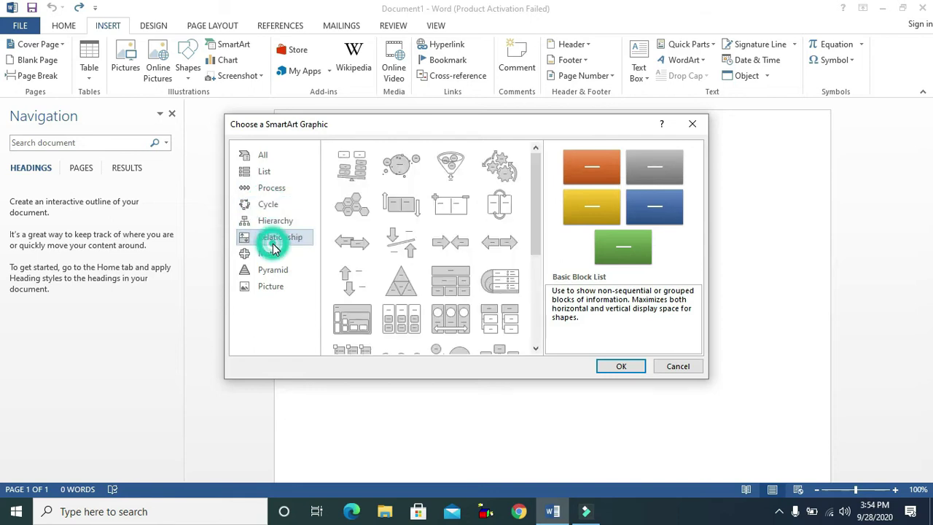
pyautogui.click(275, 255)
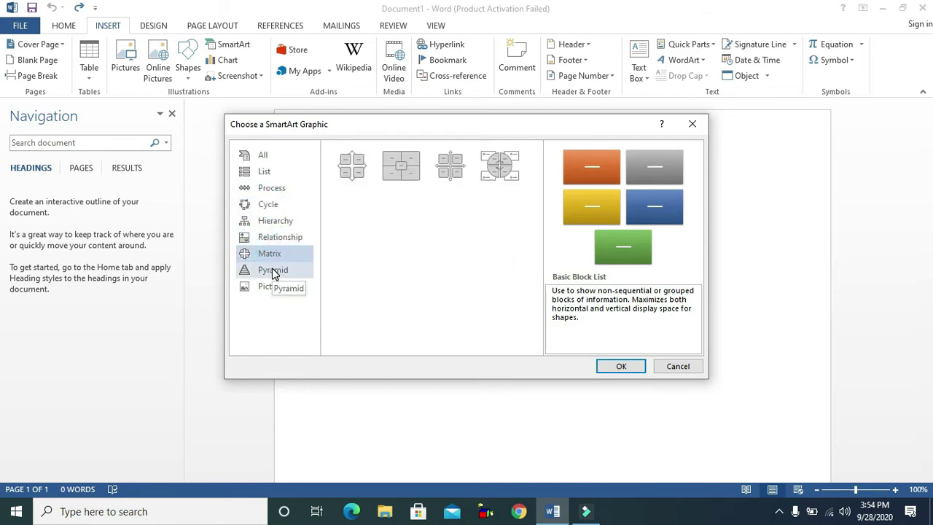
pyautogui.click(273, 270)
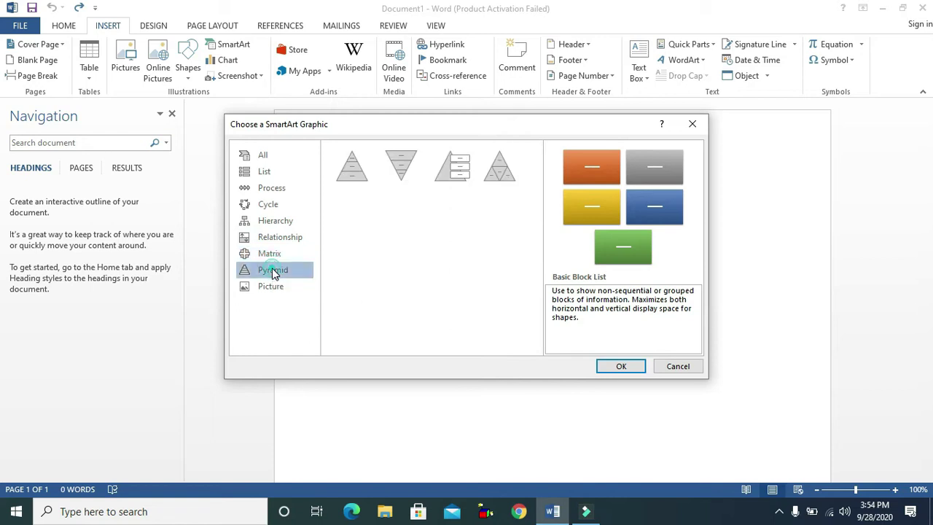
pyautogui.click(271, 172)
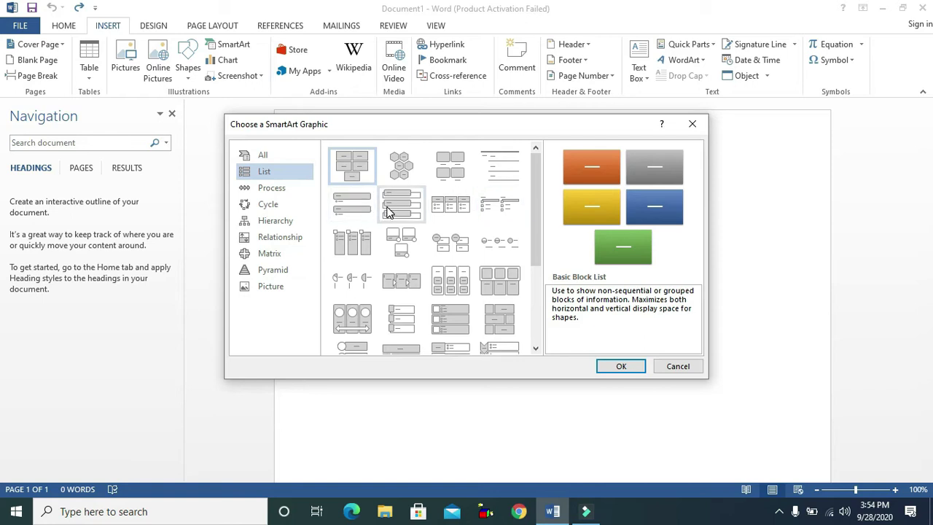
pyautogui.click(387, 210)
pyautogui.click(621, 366)
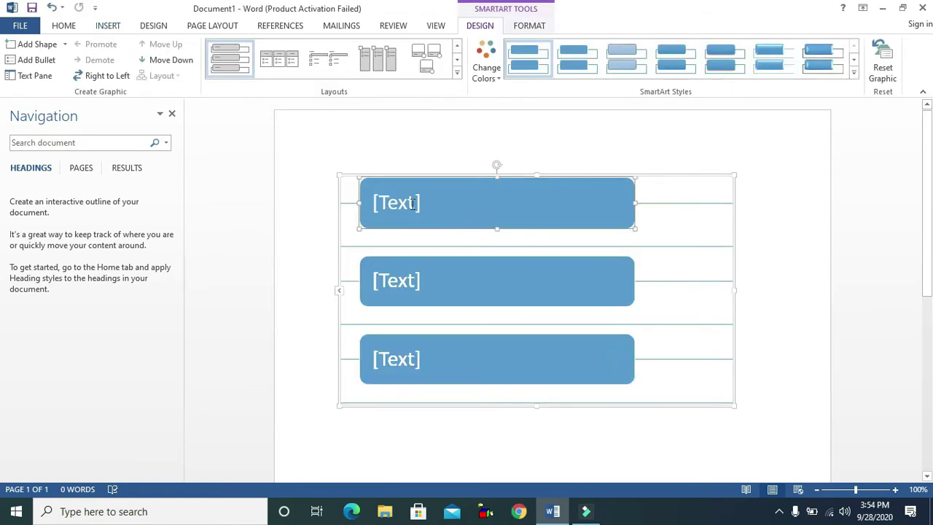
# Type MS Access, MS Excel and MS Word into the three boxes, removing a stray extra bullet
pyautogui.click(412, 204)
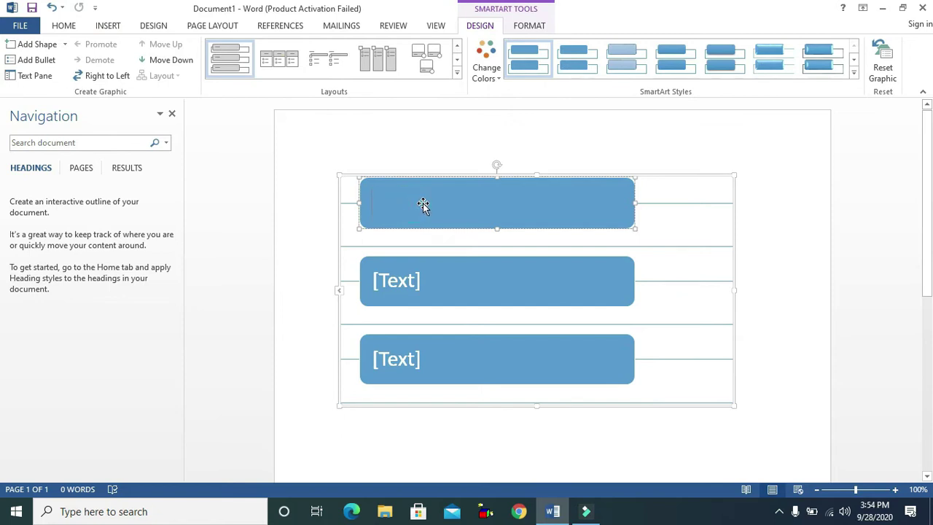
pyautogui.write('MS A')
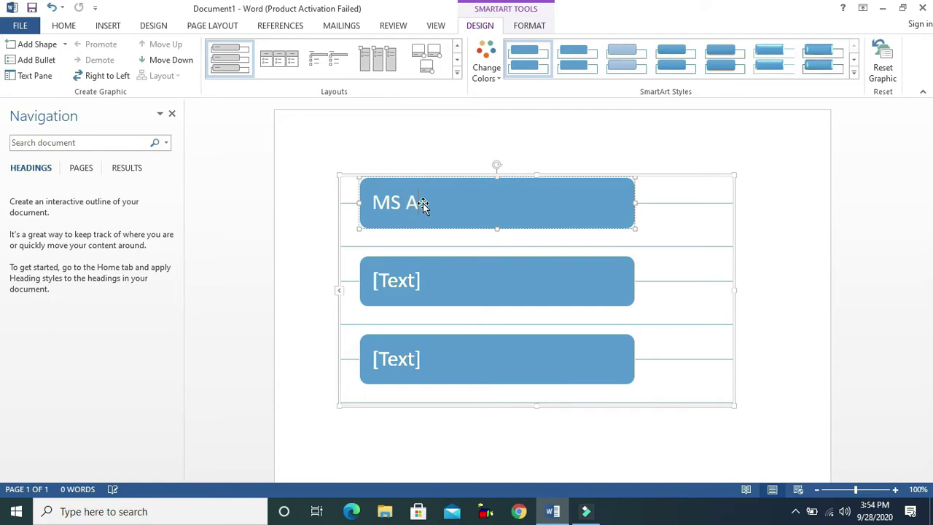
pyautogui.write('ccess')
pyautogui.press('BackSpace')
pyautogui.press('BackSpace')
pyautogui.press('BackSpace')
pyautogui.press('BackSpace')
pyautogui.press('BackSpace')
pyautogui.press('BackSpace')
pyautogui.press('BackSpace')
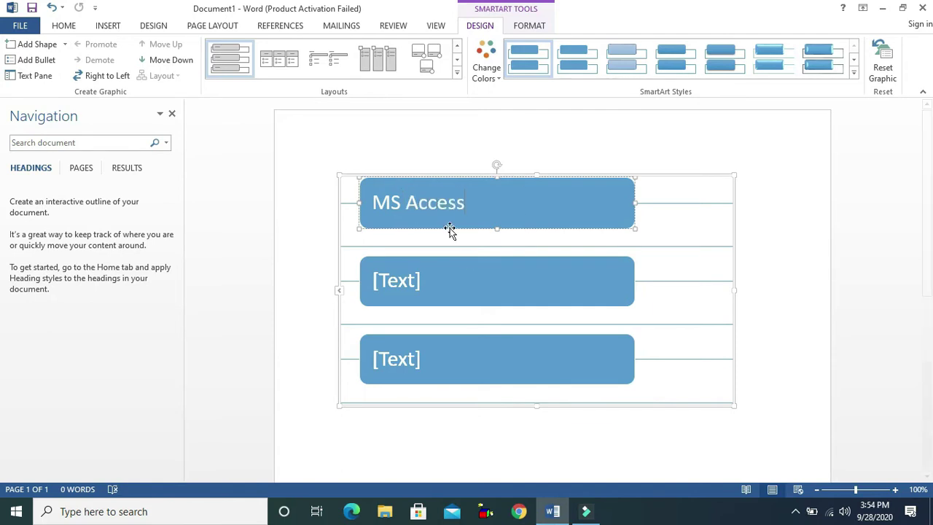
pyautogui.click(414, 283)
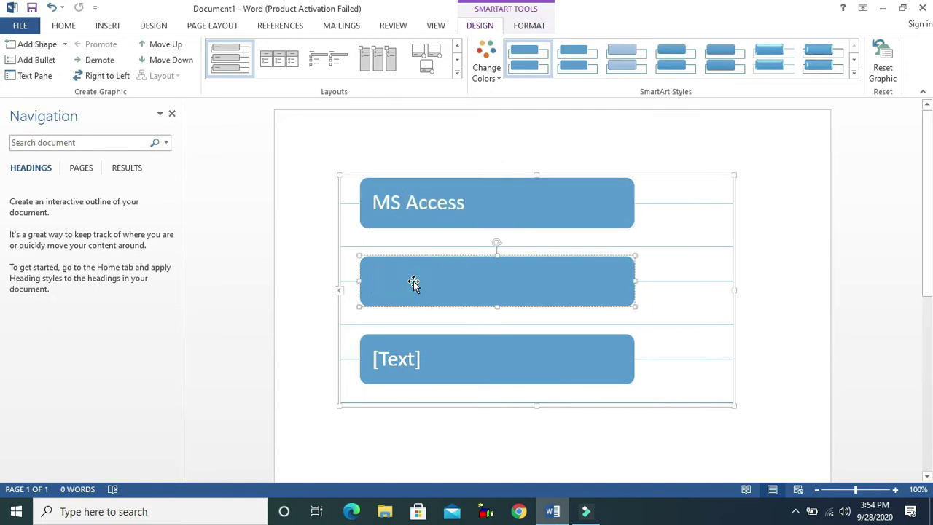
pyautogui.write('MS Excel')
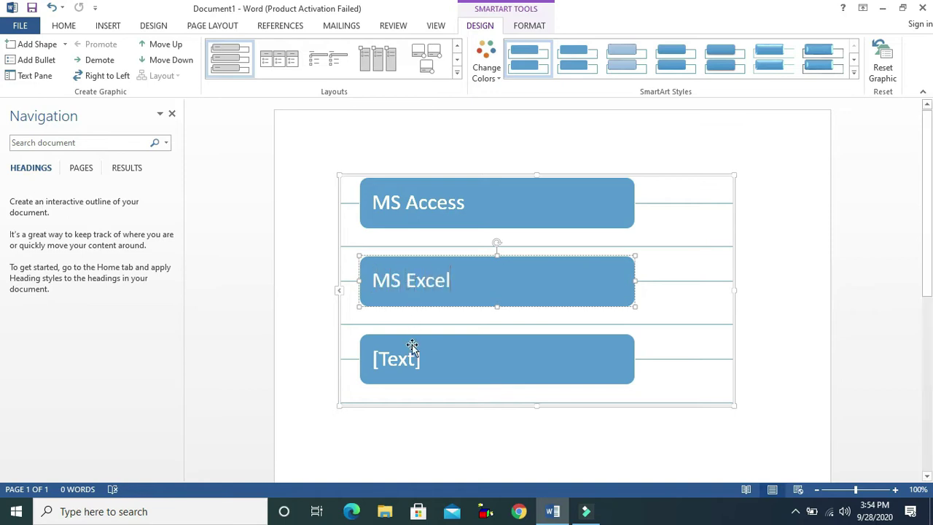
pyautogui.click(413, 357)
pyautogui.write('M')
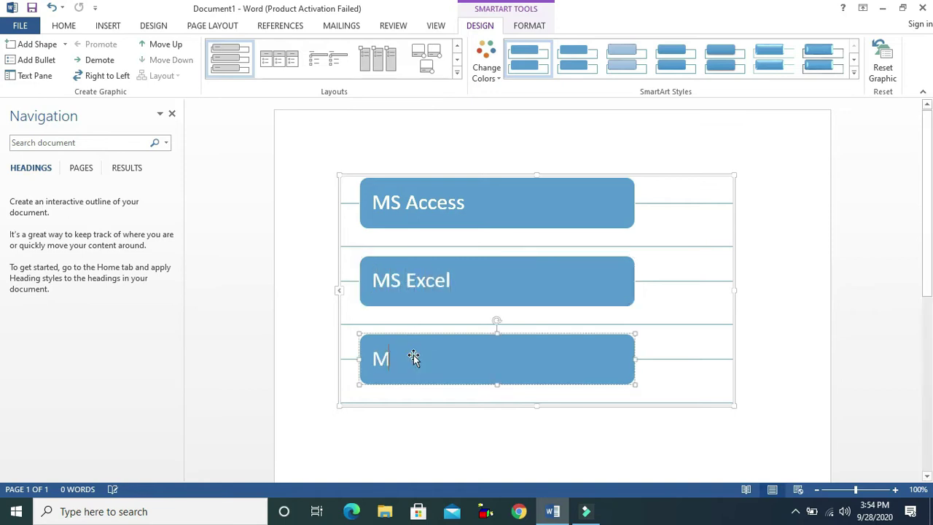
pyautogui.write('S Word')
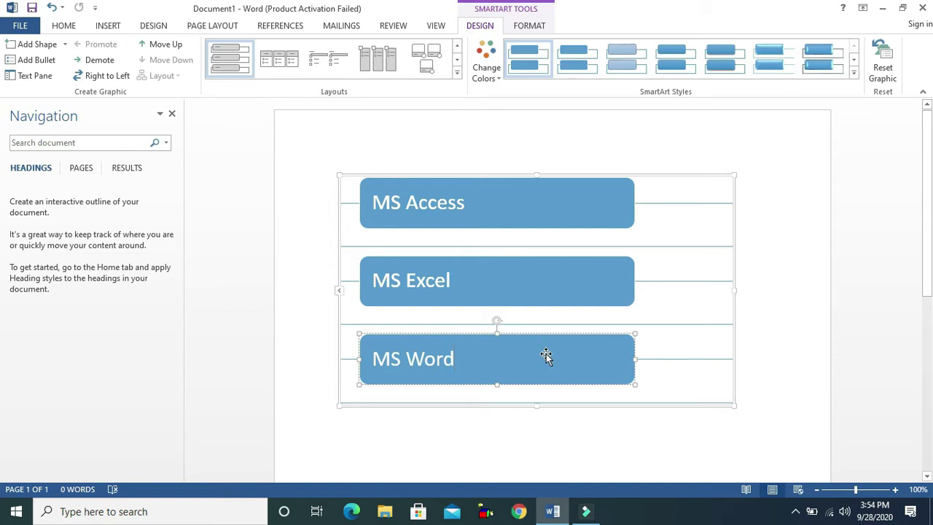
pyautogui.click(39, 64)
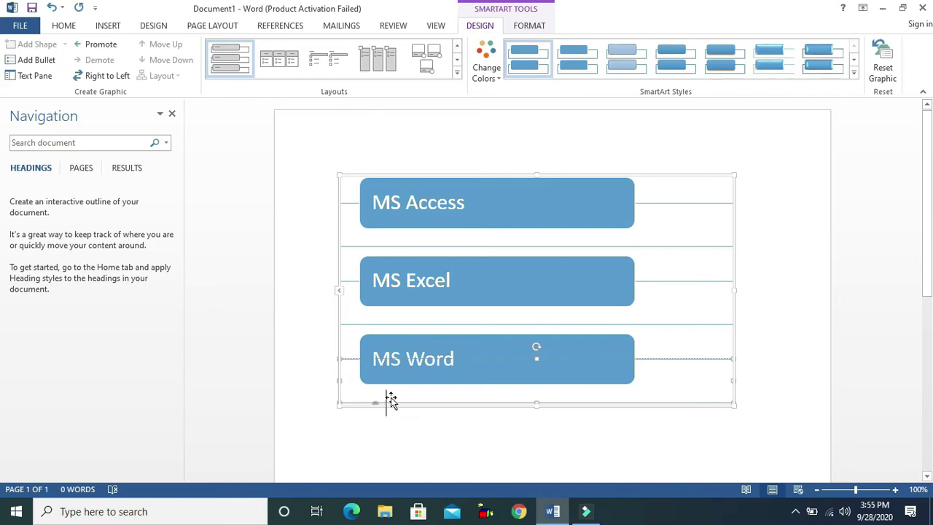
pyautogui.press('BackSpace')
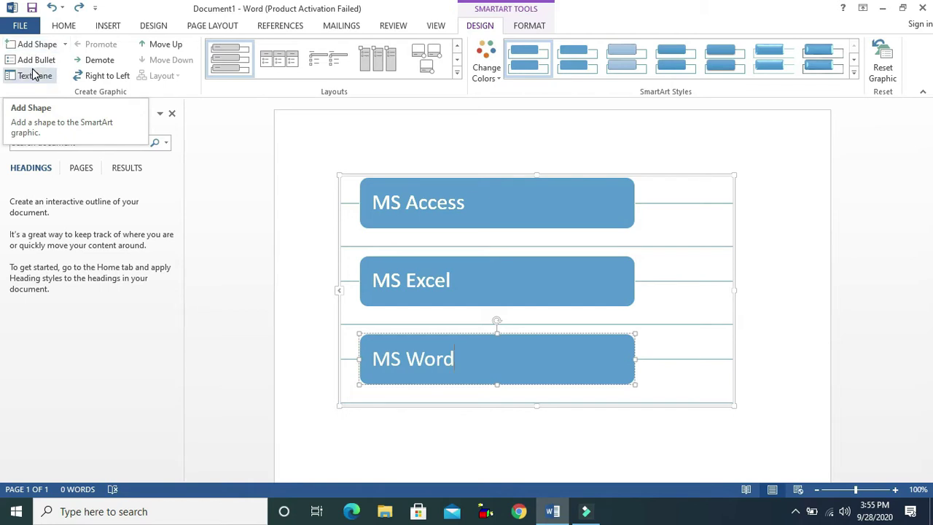
# Use Add Shape After three times to add three empty boxes below MS Word
pyautogui.click(66, 44)
pyautogui.click(69, 64)
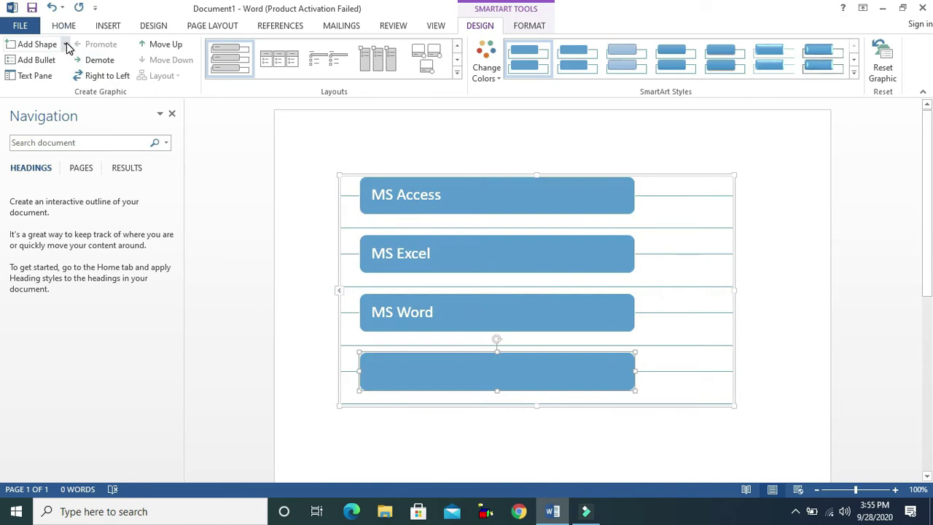
pyautogui.click(64, 45)
pyautogui.click(66, 62)
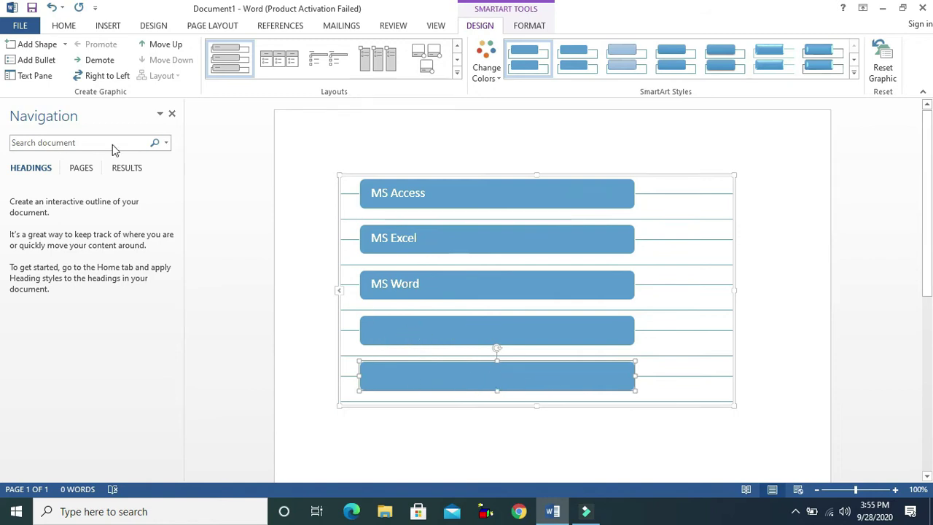
pyautogui.click(64, 45)
pyautogui.click(64, 62)
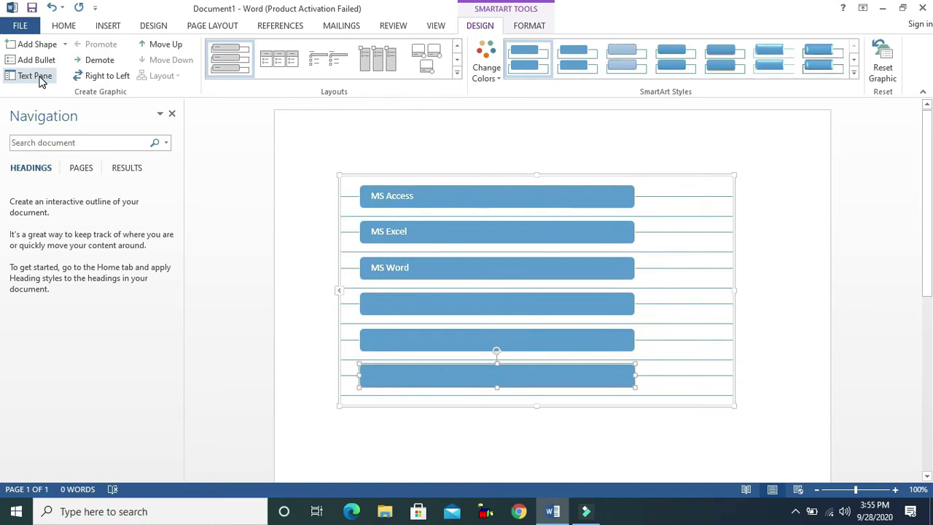
# In the Text Pane, enter MS PowerPoint, MS Outlook and MS Publisher in the empty bullets, then close it
pyautogui.click(41, 79)
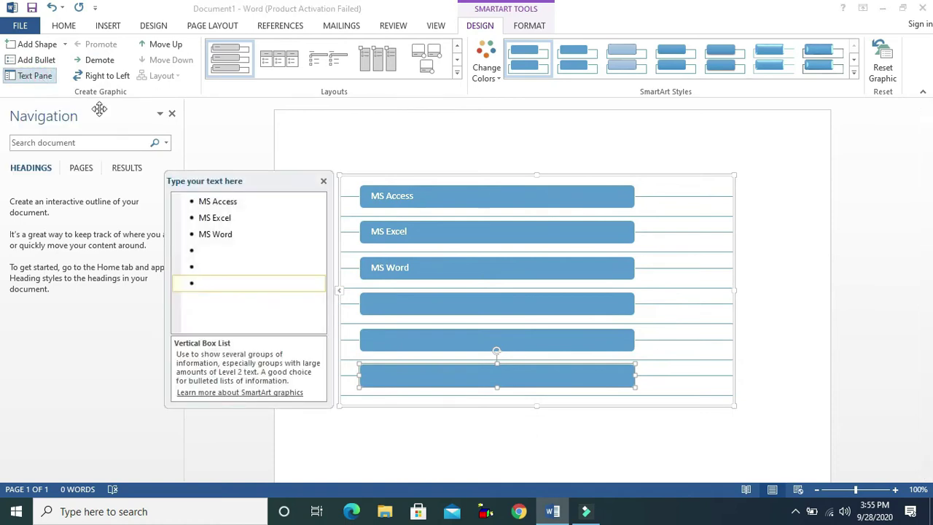
pyautogui.click(208, 252)
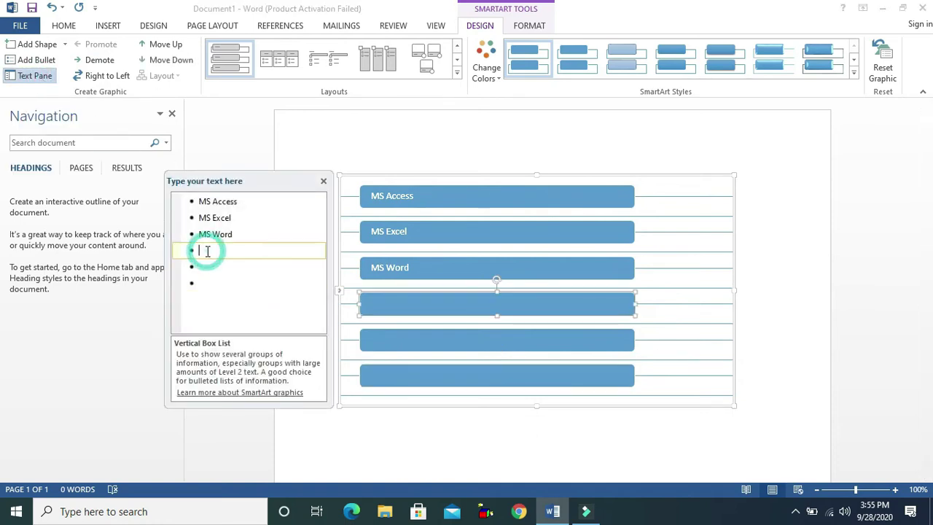
pyautogui.click(208, 266)
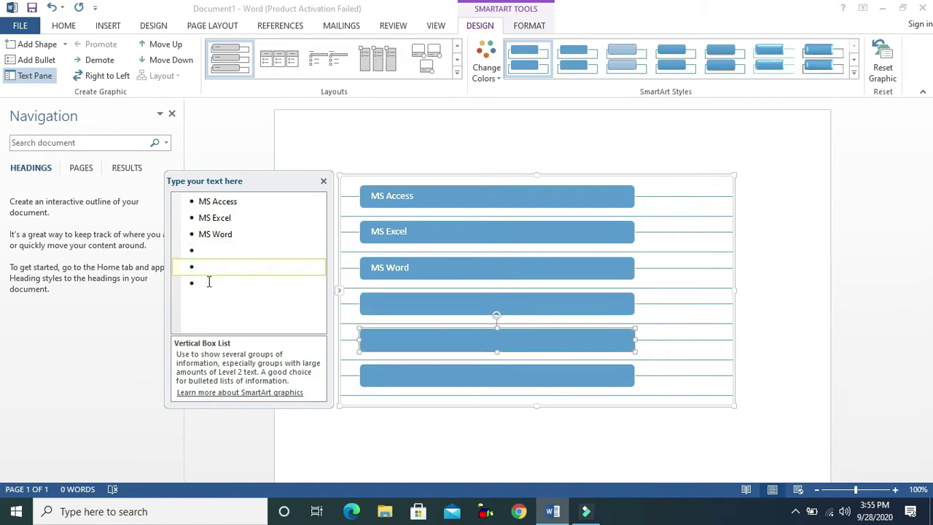
pyautogui.click(207, 282)
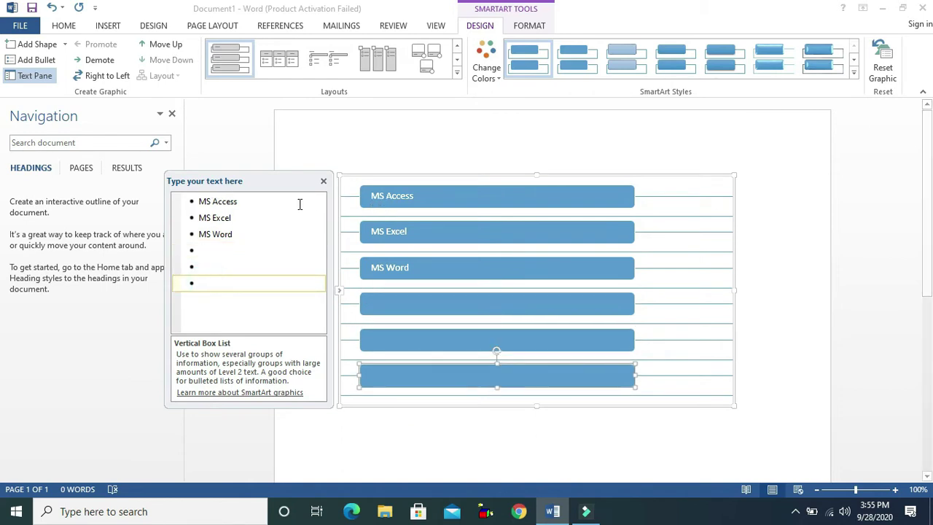
pyautogui.click(213, 251)
pyautogui.write('MS PowerPoint')
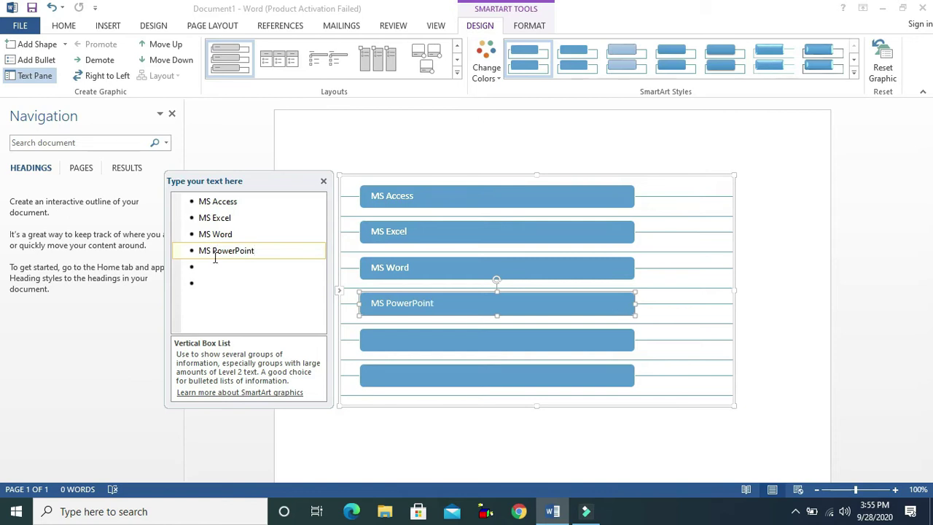
pyautogui.click(217, 271)
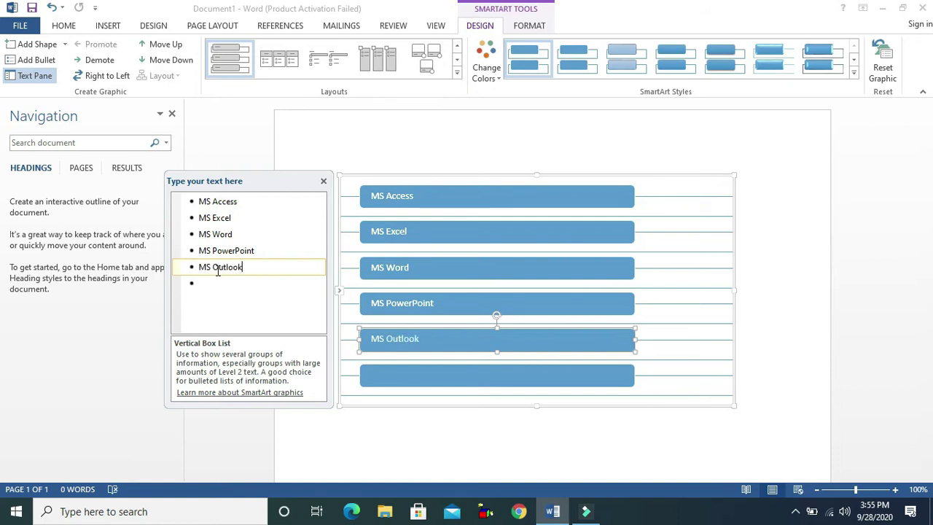
pyautogui.click(216, 282)
pyautogui.write('M')
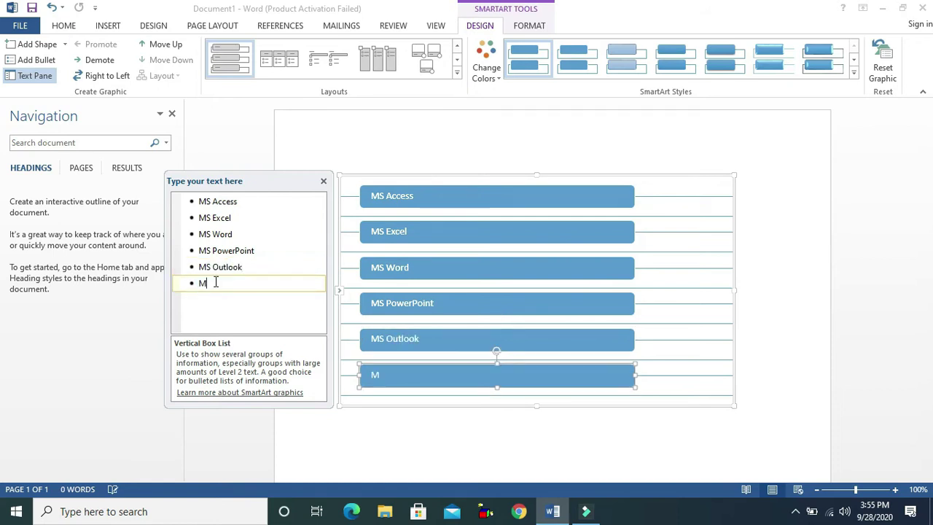
pyautogui.write('S Publisher')
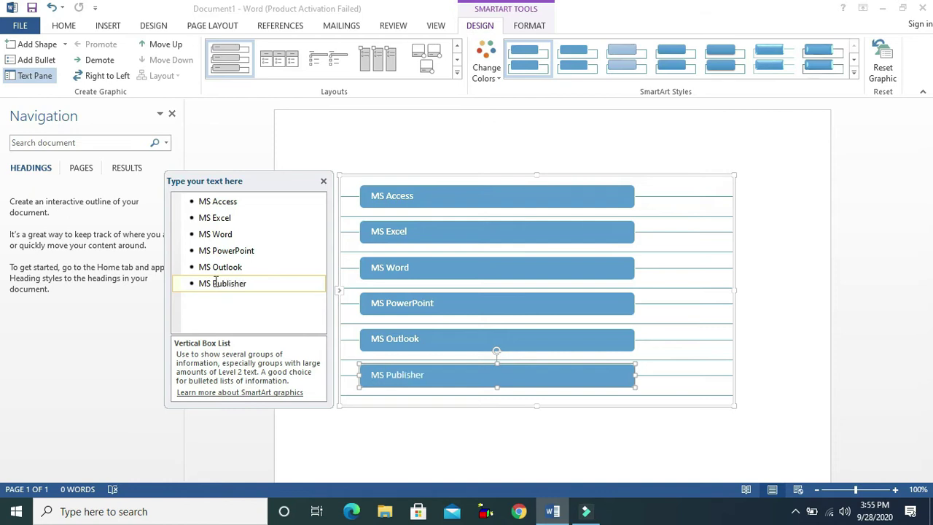
pyautogui.click(323, 182)
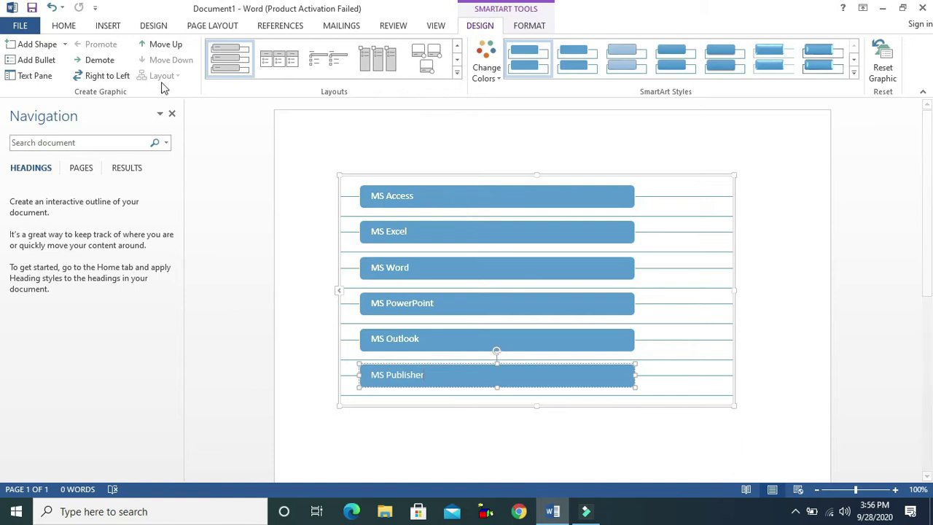
# Demote then promote MS Publisher, and try Right to Left and Move Up/Down, reverting each
pyautogui.click(100, 61)
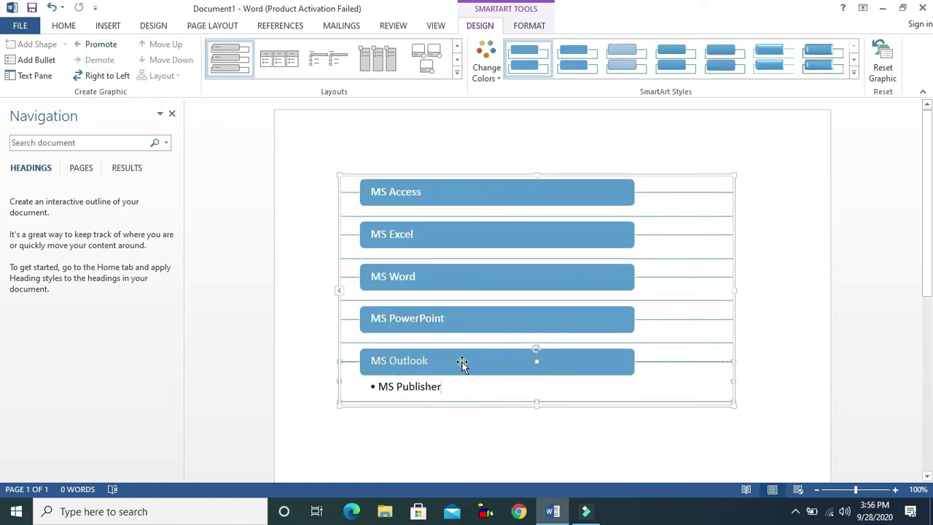
pyautogui.click(105, 50)
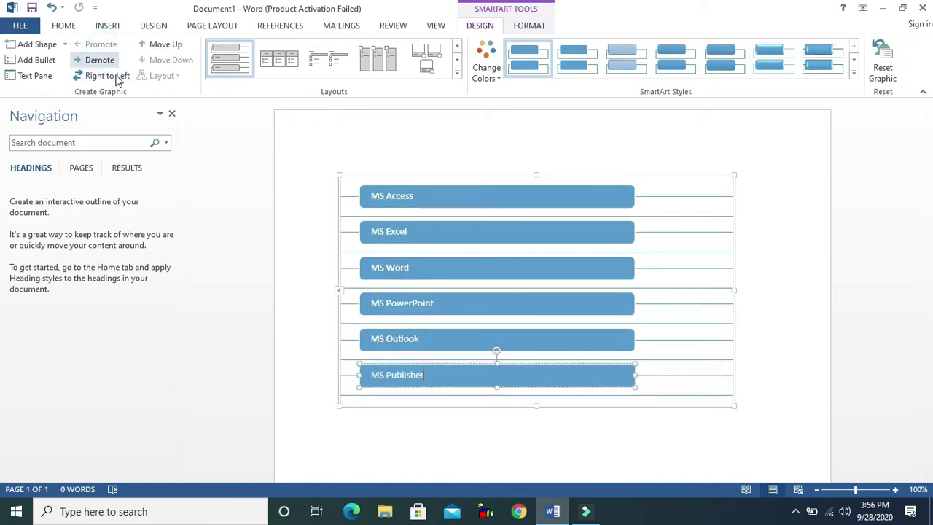
pyautogui.click(117, 79)
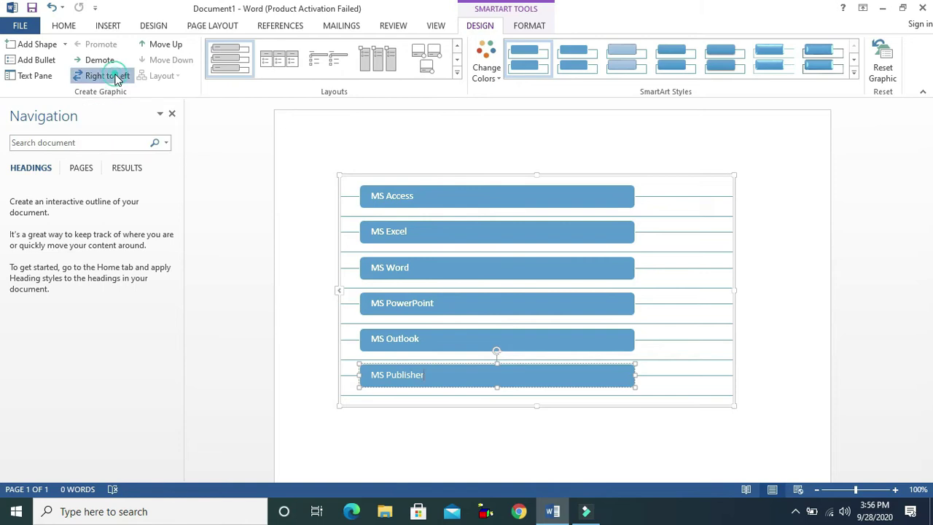
pyautogui.click(118, 77)
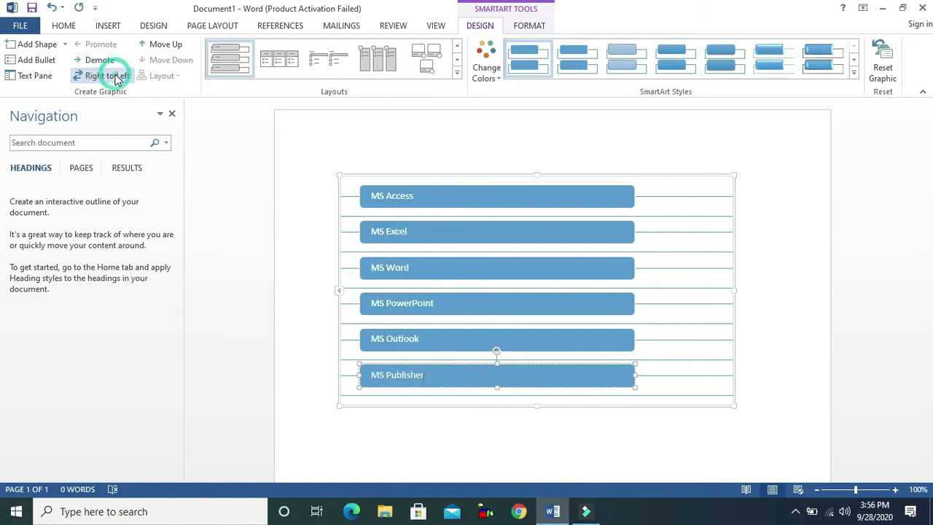
pyautogui.click(173, 47)
pyautogui.click(171, 61)
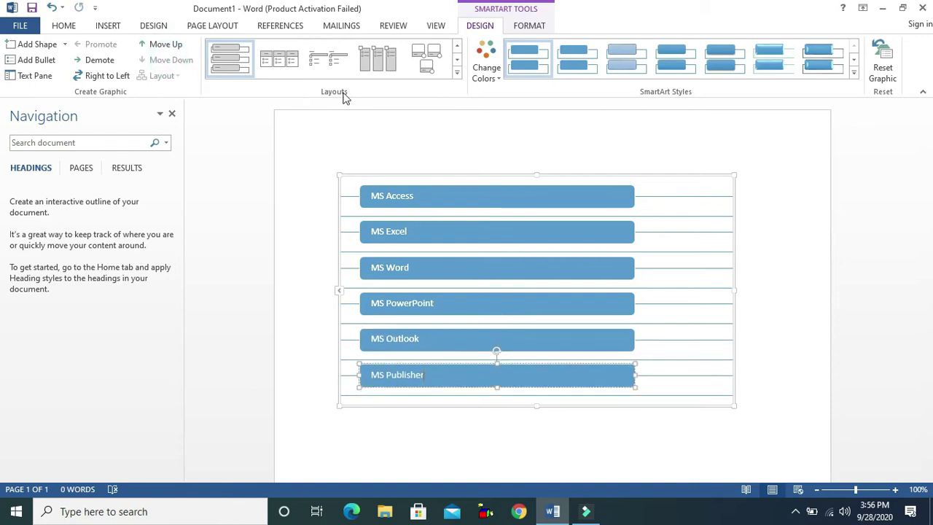
pyautogui.click(460, 76)
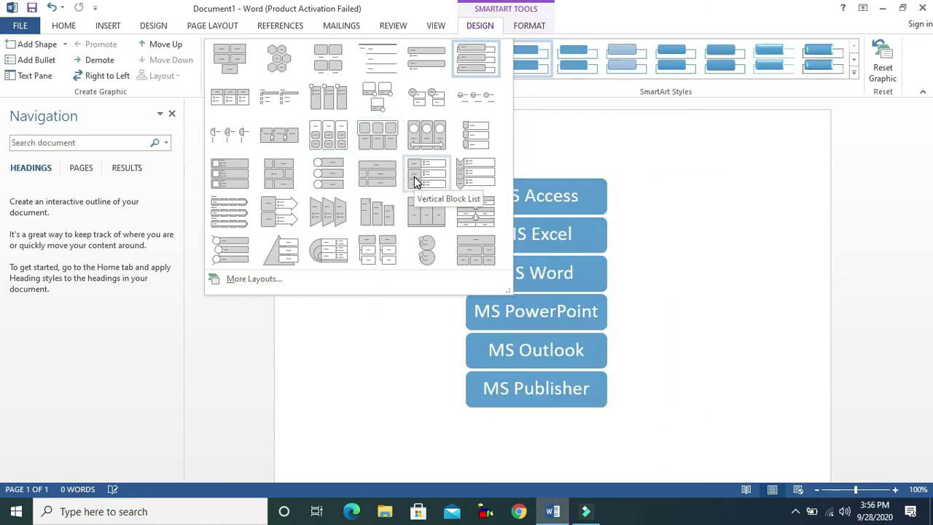
pyautogui.click(586, 118)
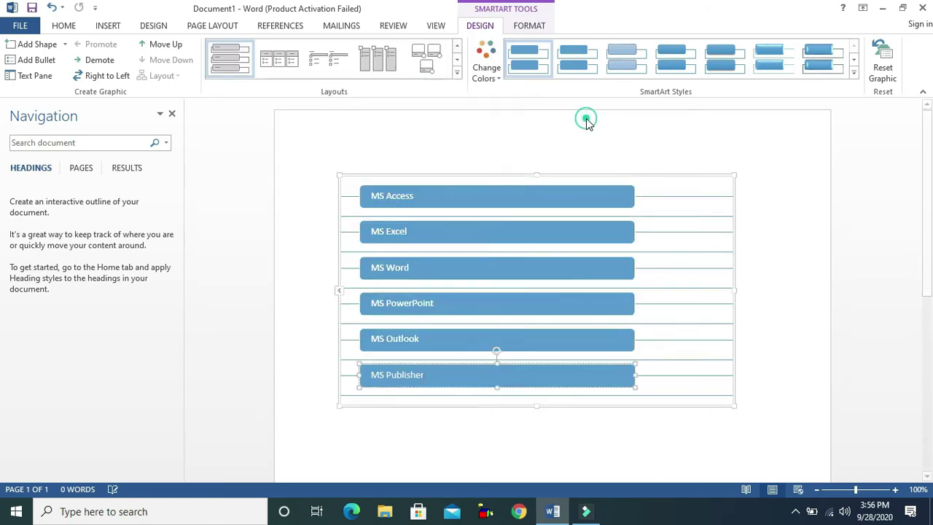
# Apply the last Colorful blue-to-green colour scheme and preview the SmartArt Styles gallery
pyautogui.click(494, 82)
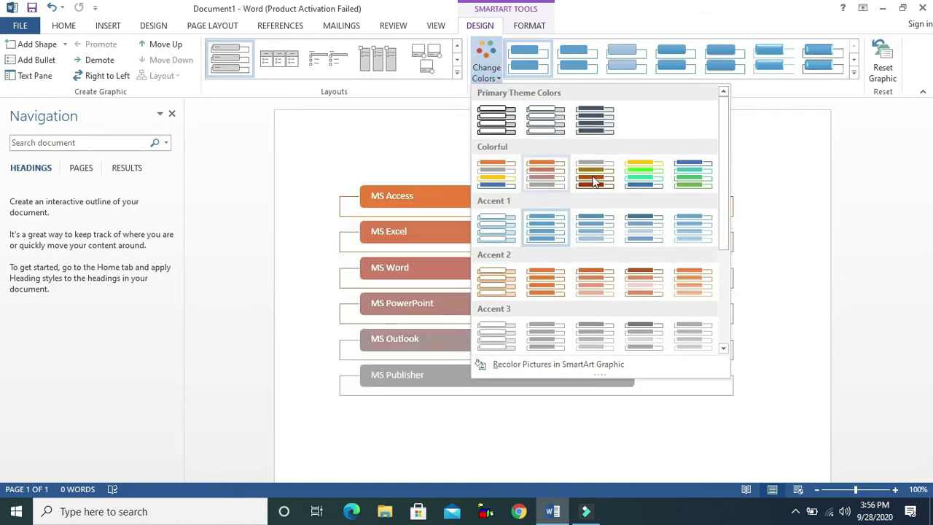
pyautogui.click(693, 183)
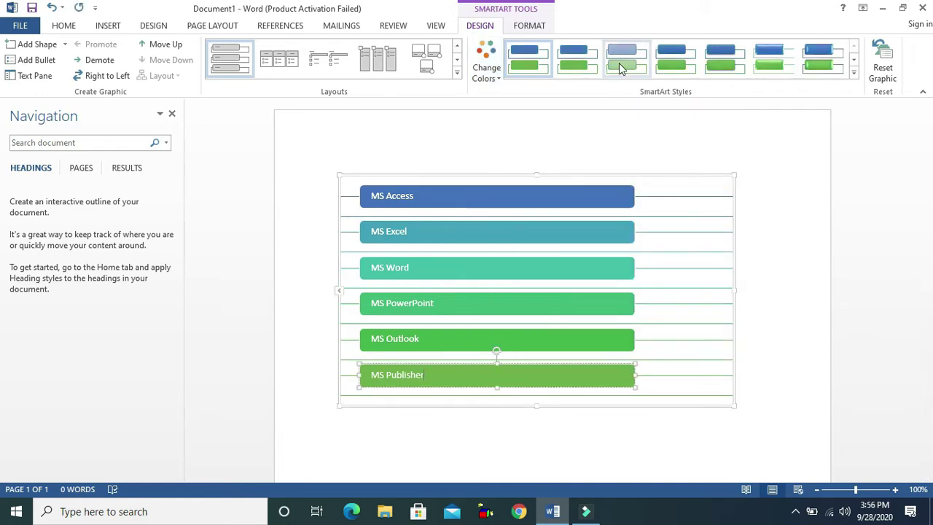
pyautogui.click(853, 71)
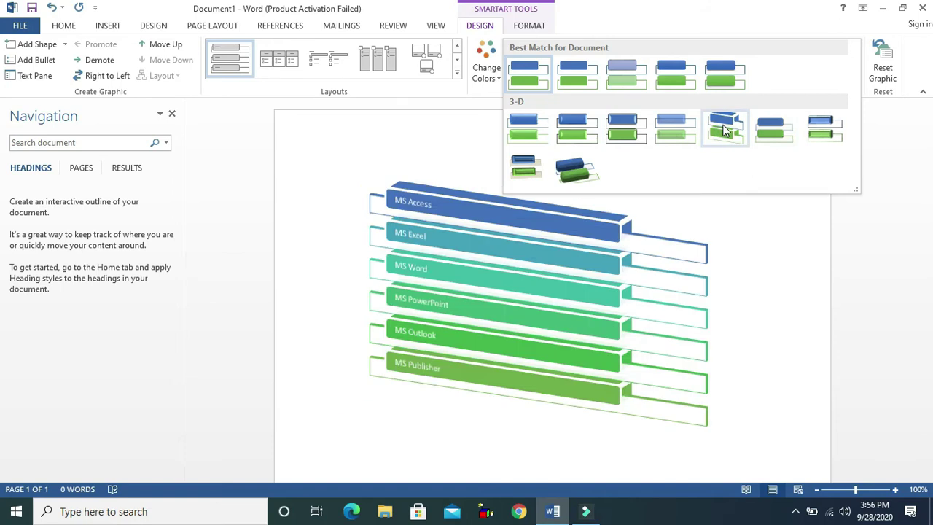
pyautogui.click(531, 26)
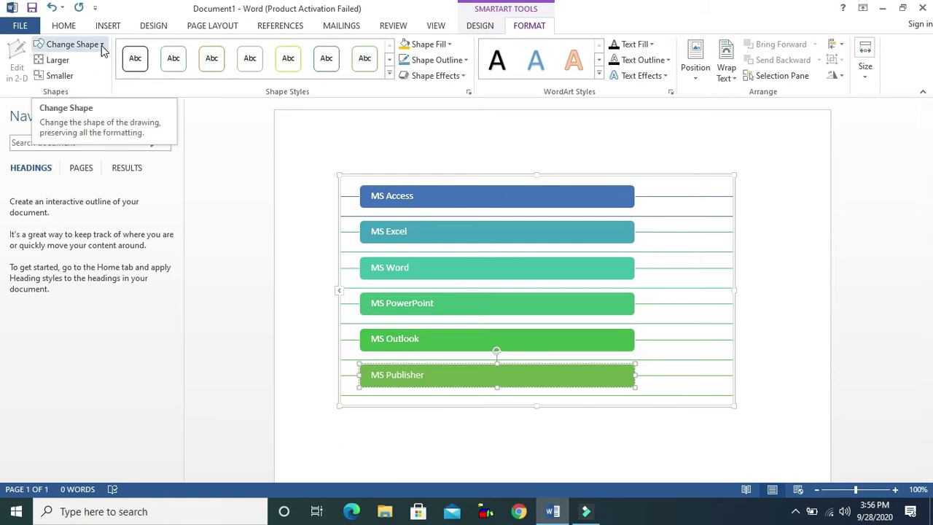
# With MS Access selected, try Change Shape and Larger/Smaller, leaving its size unchanged
pyautogui.click(433, 193)
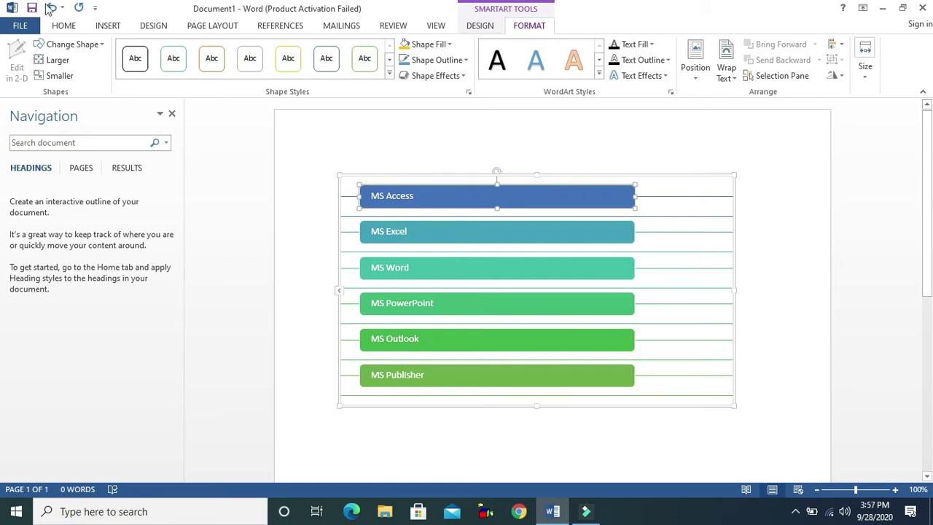
pyautogui.click(102, 46)
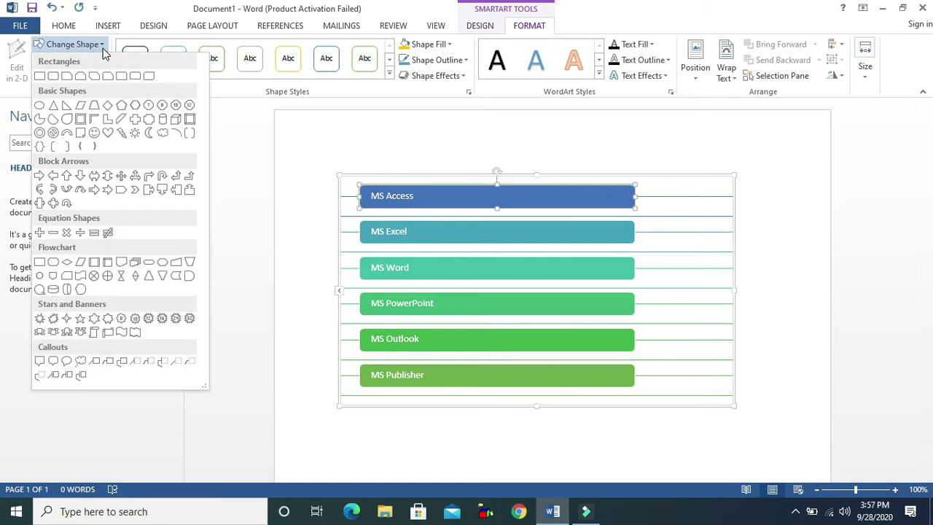
pyautogui.click(100, 44)
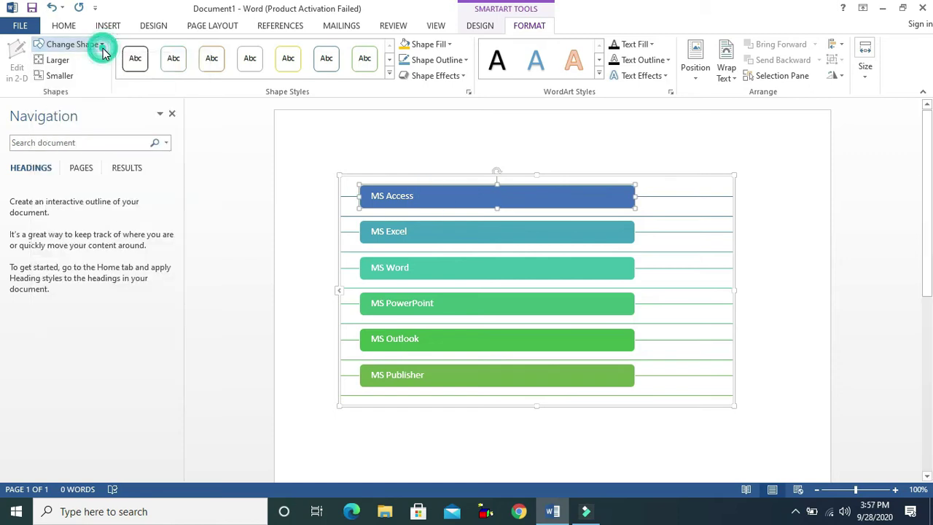
pyautogui.click(64, 68)
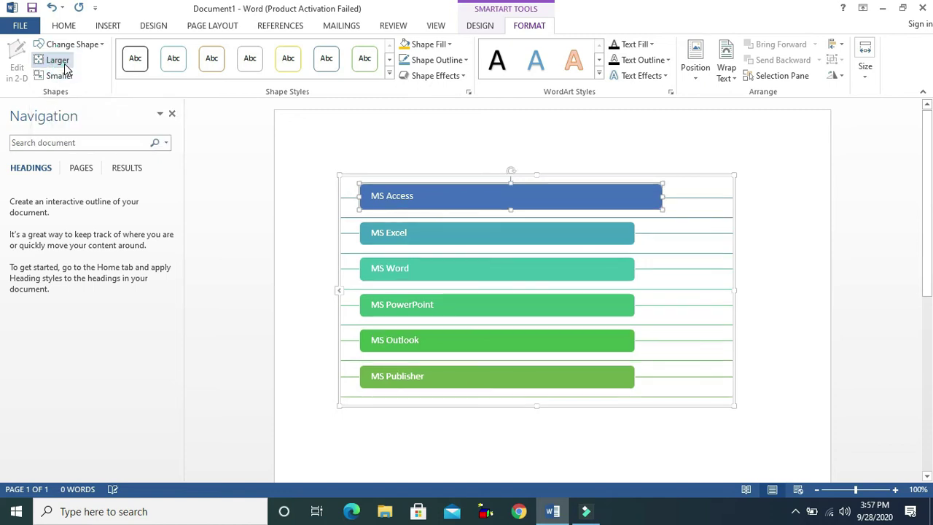
pyautogui.click(64, 76)
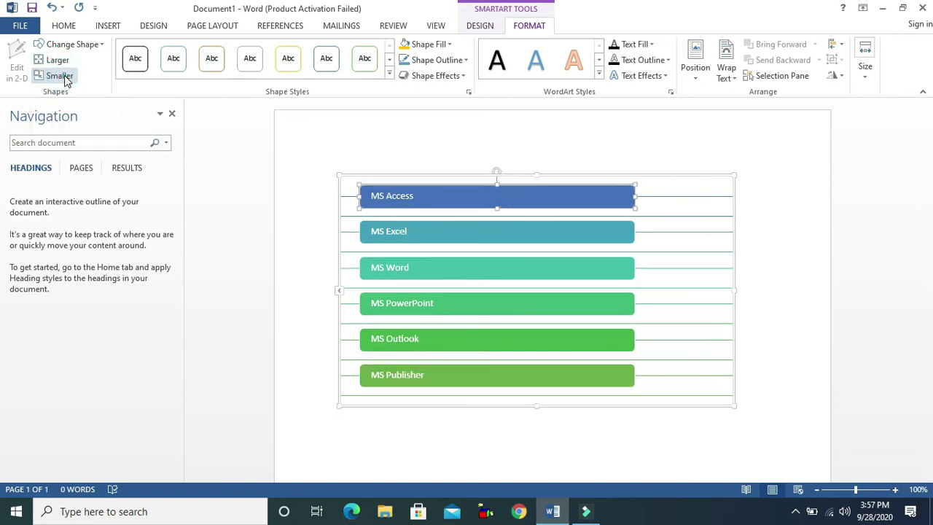
pyautogui.click(388, 76)
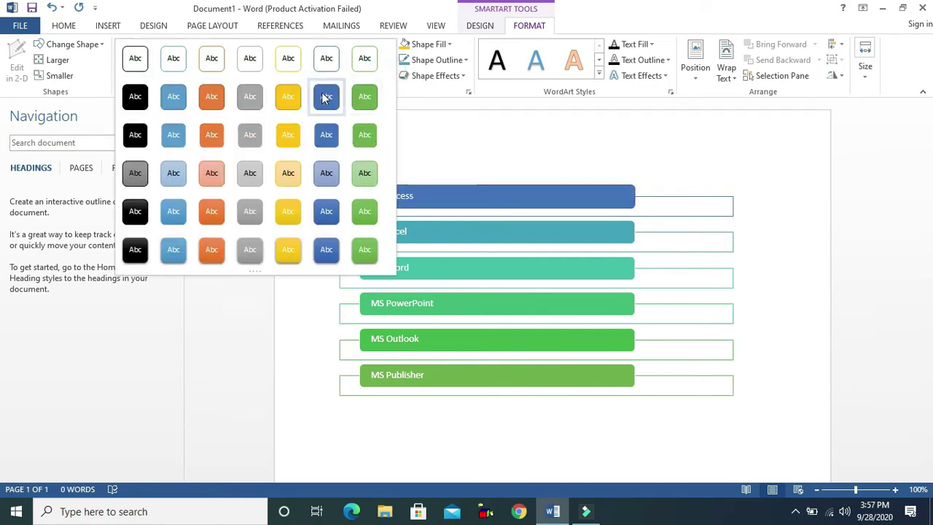
# Browse Shape Styles, Shape Fill and Shape Outline without applying, then view Bevel and 3-D Rotation effects
pyautogui.click(530, 197)
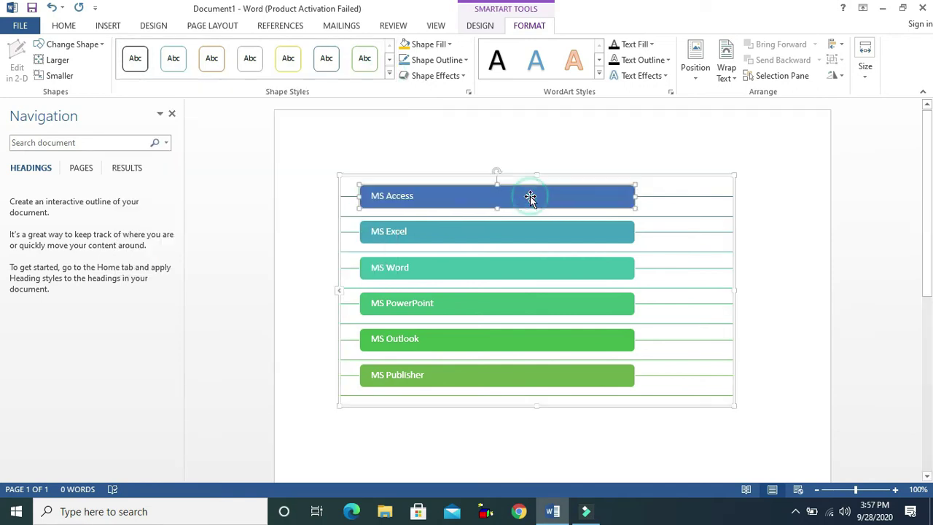
pyautogui.click(390, 75)
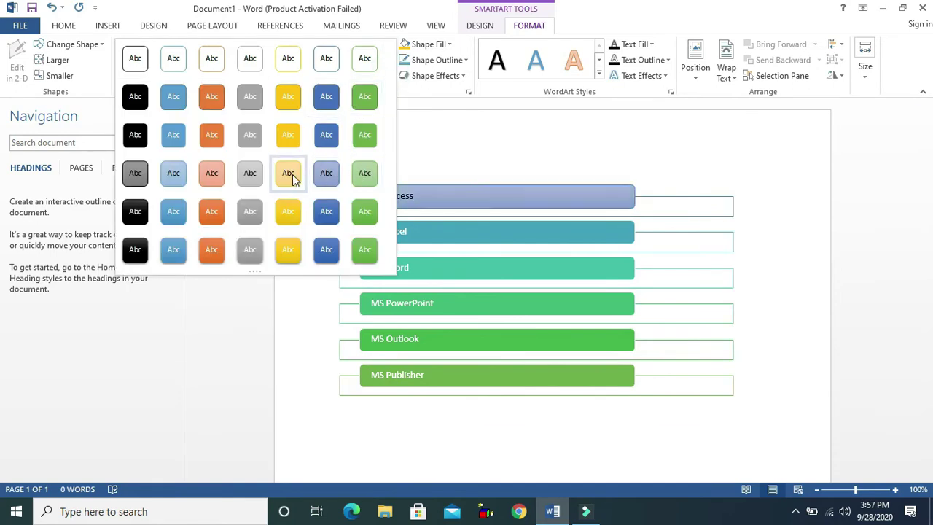
pyautogui.click(451, 45)
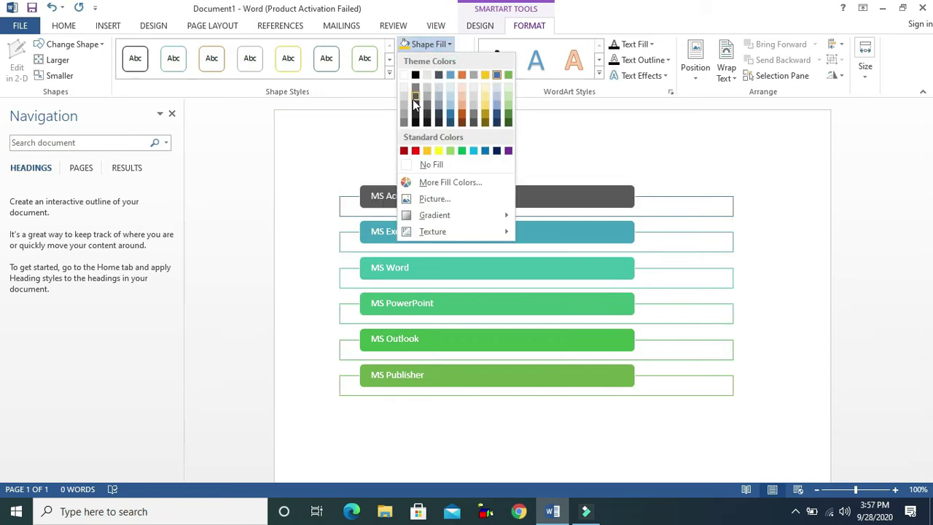
pyautogui.click(374, 118)
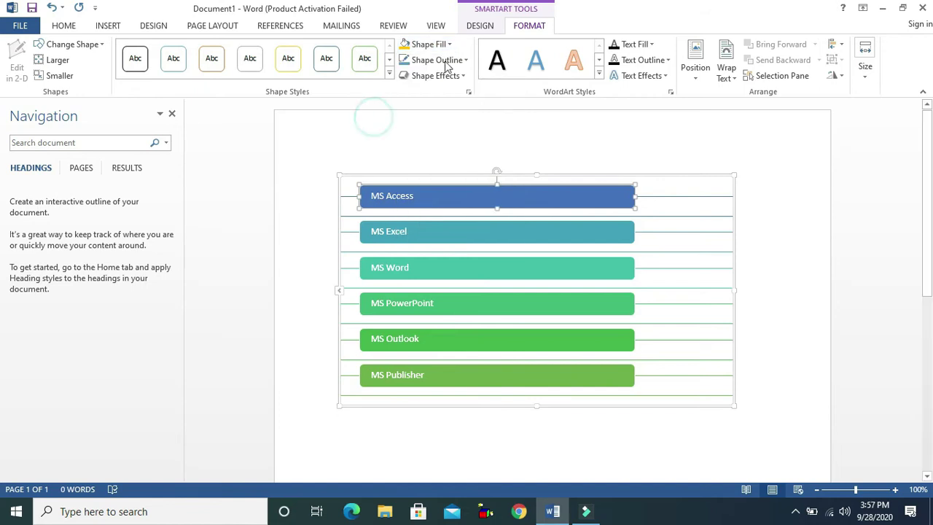
pyautogui.click(465, 61)
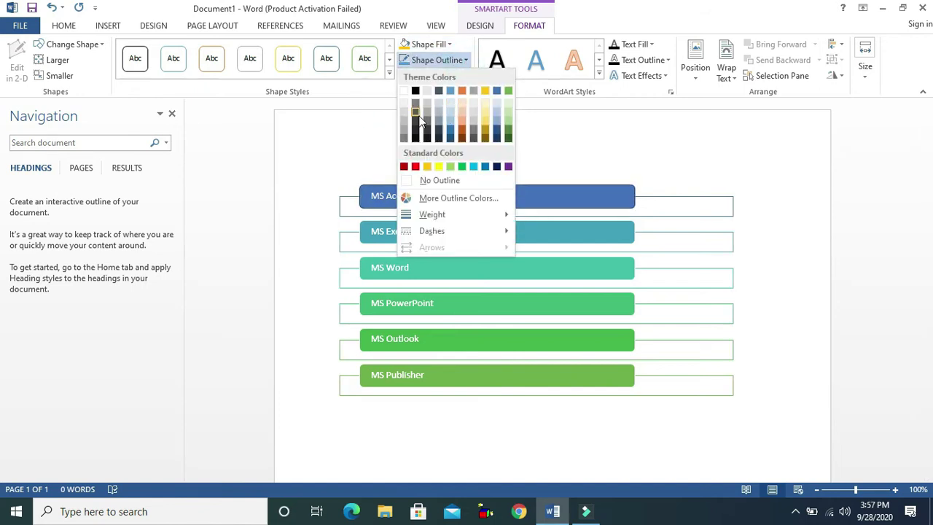
pyautogui.click(468, 57)
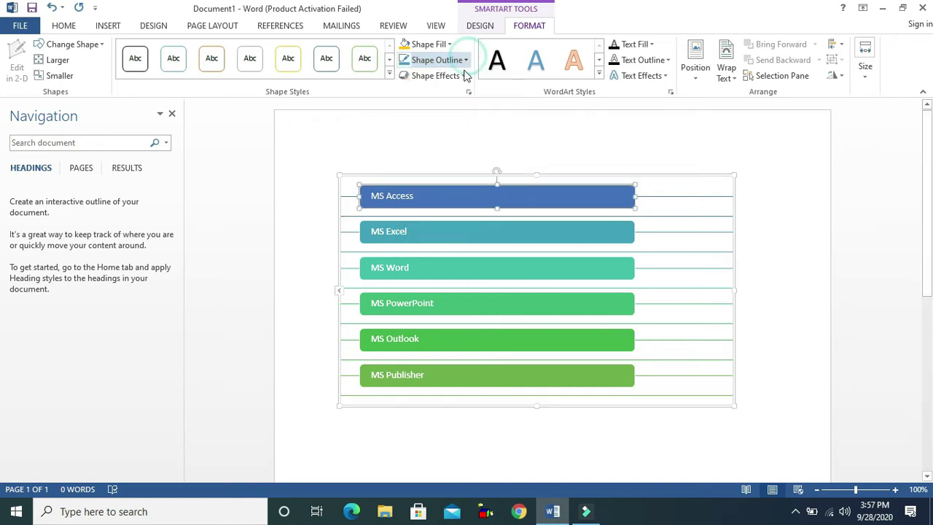
pyautogui.click(462, 76)
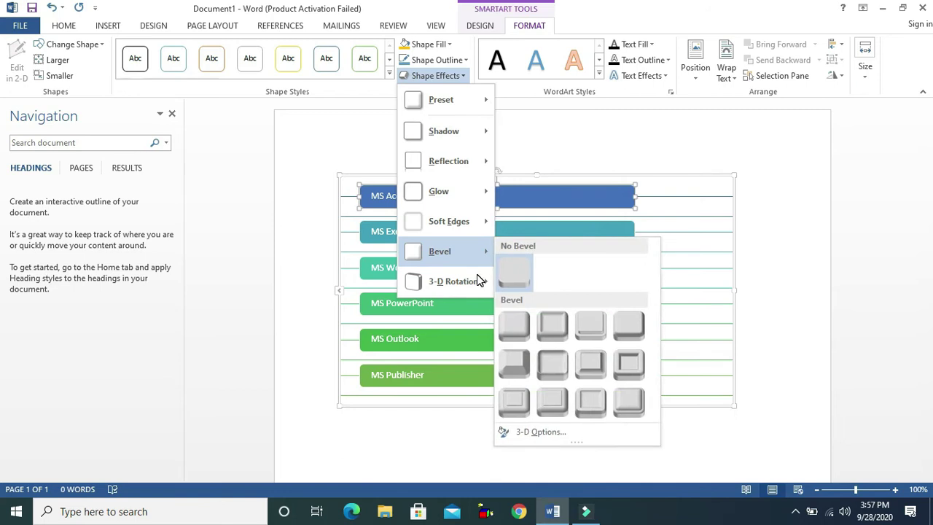
pyautogui.moveTo(478, 283)
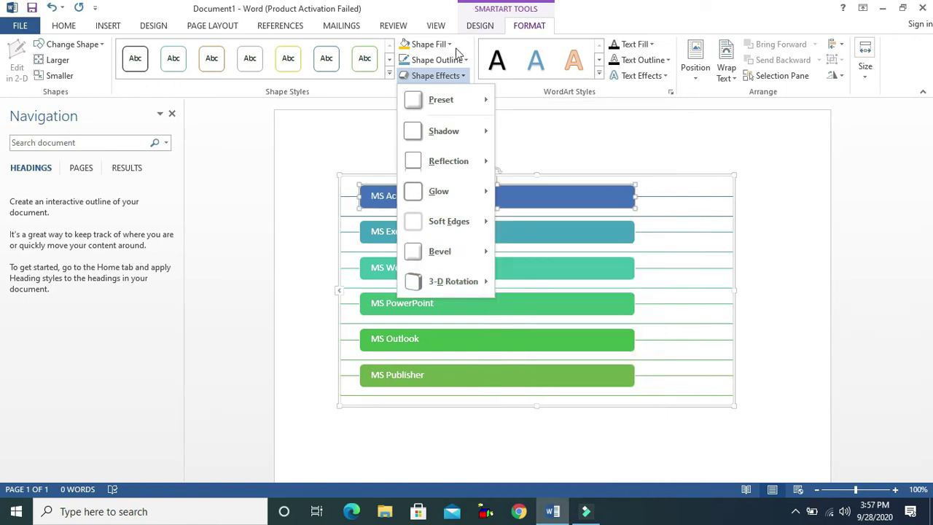
pyautogui.click(599, 76)
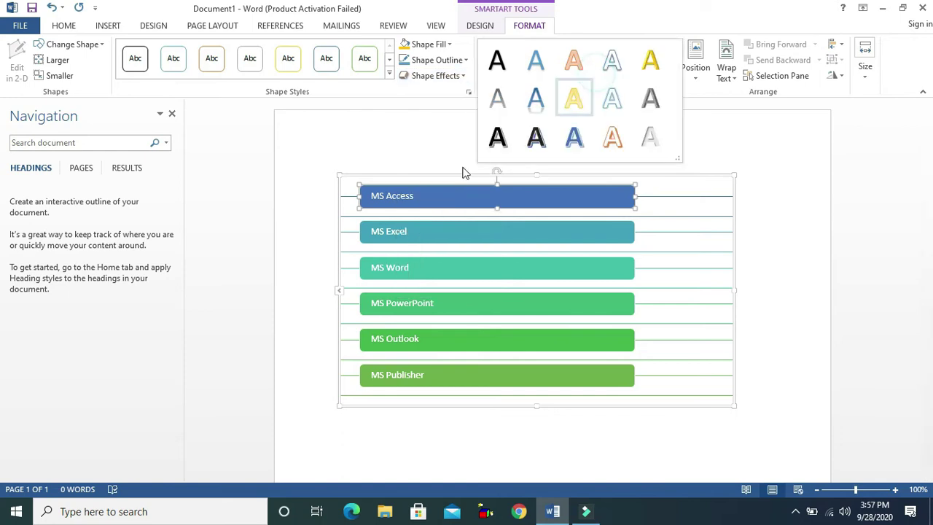
pyautogui.click(415, 196)
pyautogui.moveTo(416, 197); pyautogui.dragTo(373, 197)
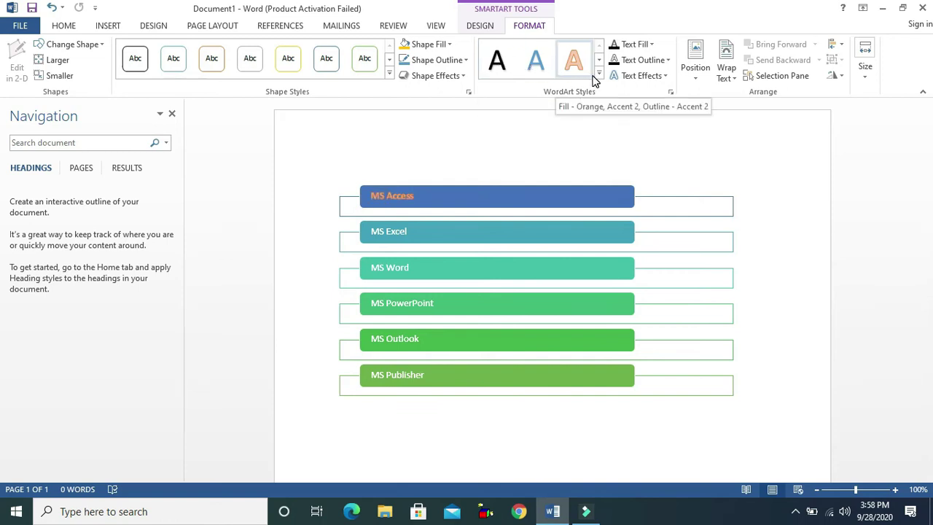
pyautogui.click(653, 44)
pyautogui.click(654, 41)
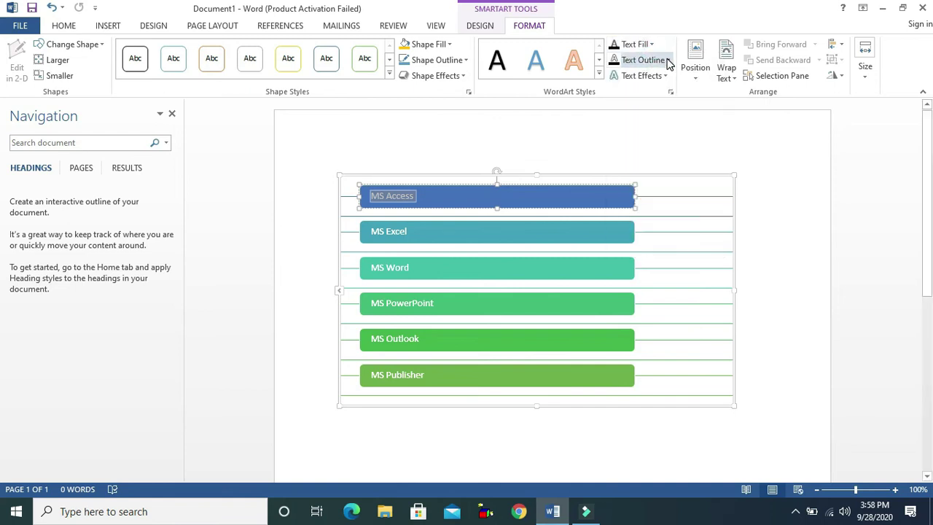
pyautogui.click(667, 60)
pyautogui.click(667, 60)
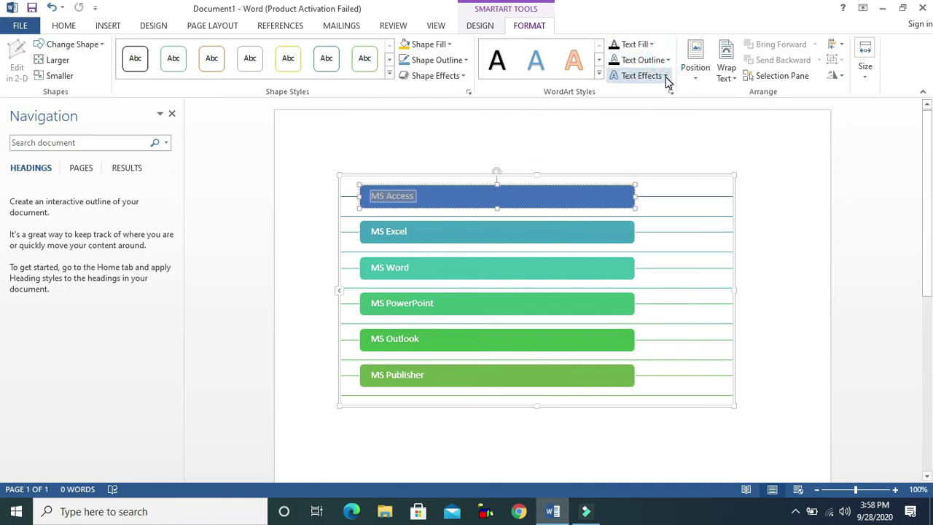
pyautogui.click(665, 77)
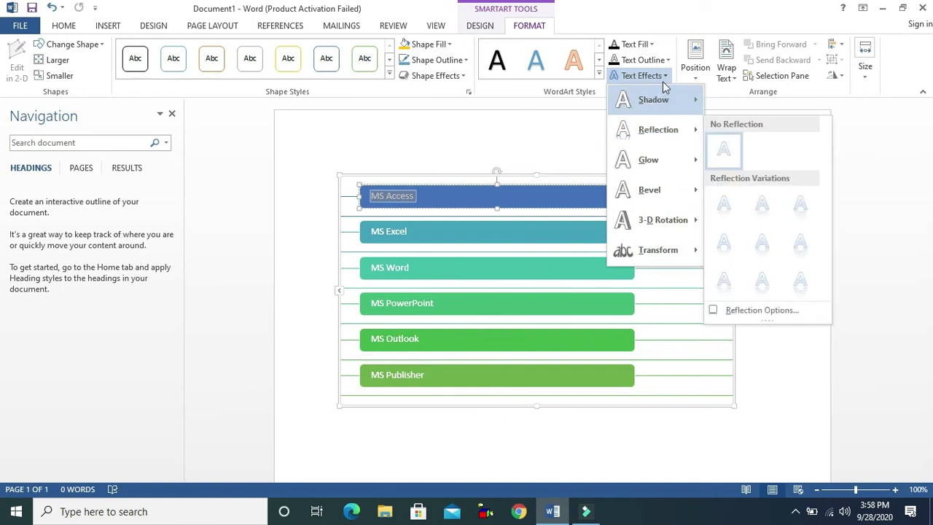
pyautogui.click(663, 76)
pyautogui.click(696, 84)
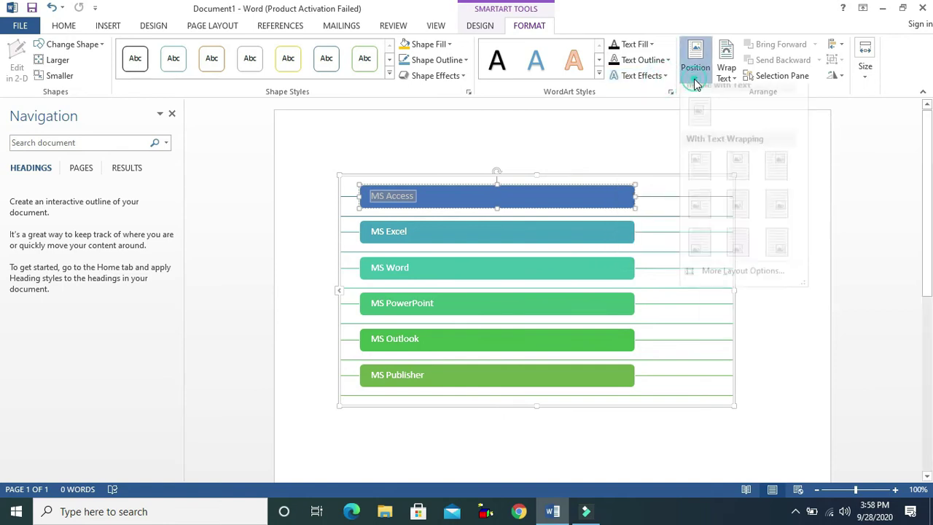
pyautogui.click(559, 174)
pyautogui.click(559, 175)
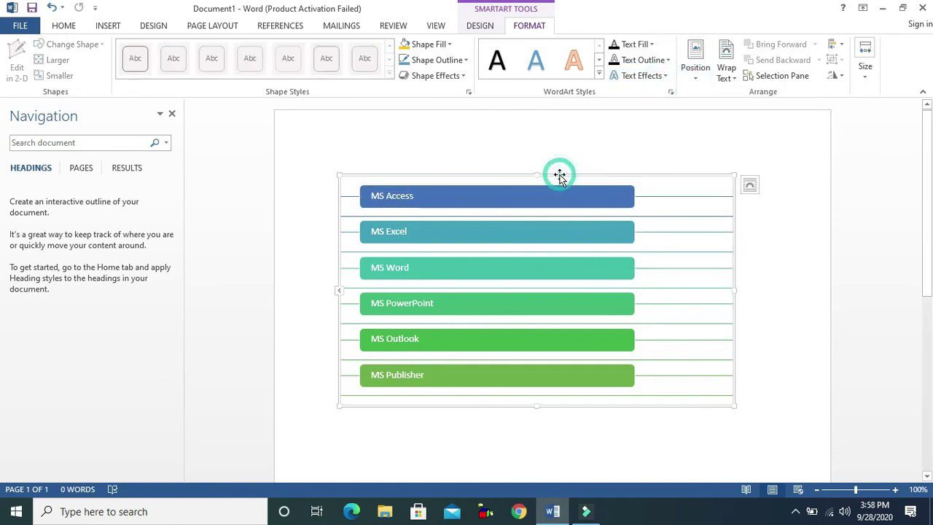
pyautogui.click(697, 80)
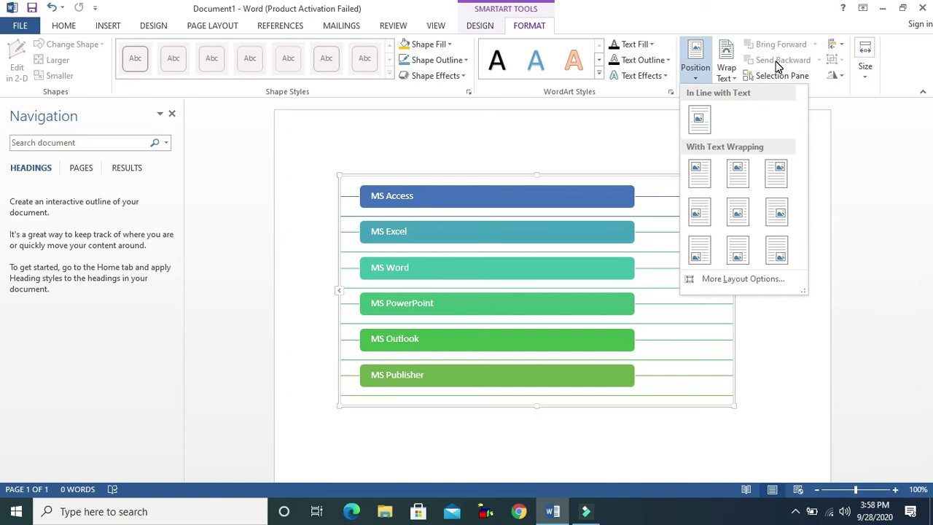
pyautogui.click(838, 45)
pyautogui.click(838, 46)
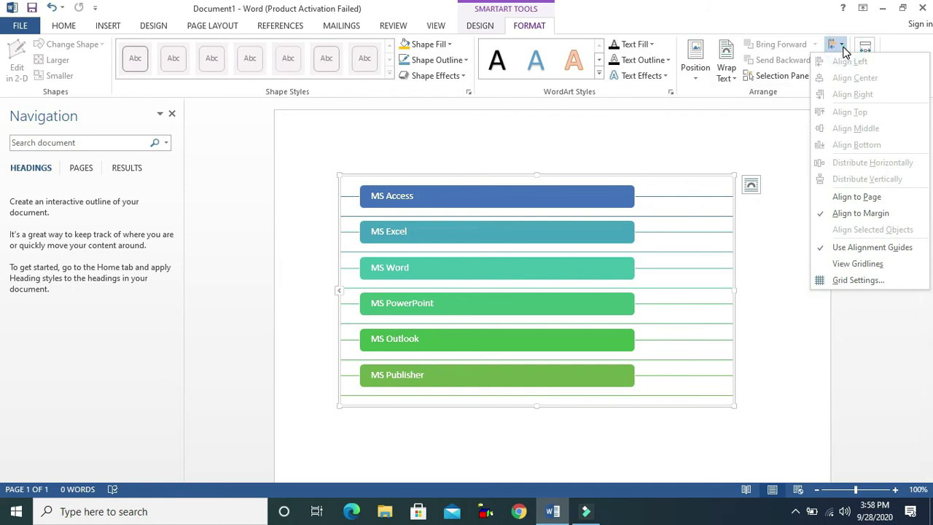
pyautogui.click(838, 45)
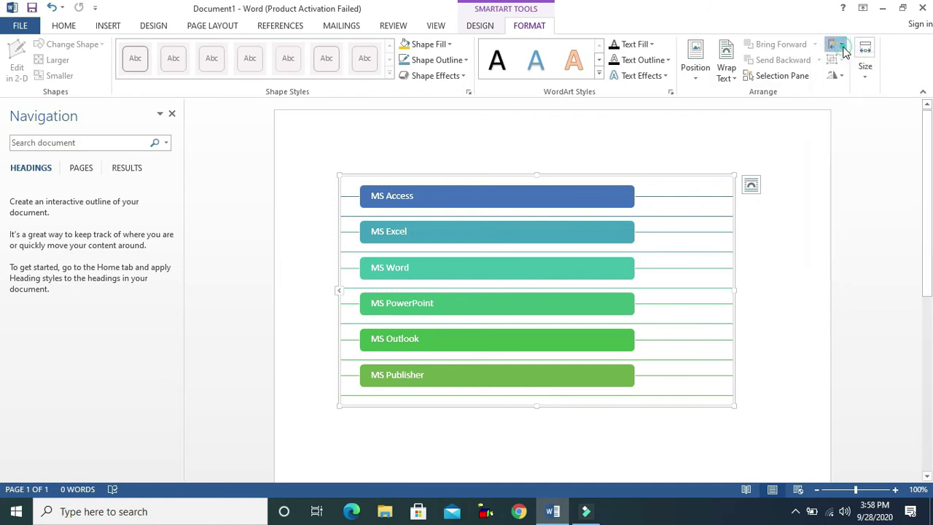
pyautogui.click(866, 77)
pyautogui.click(865, 77)
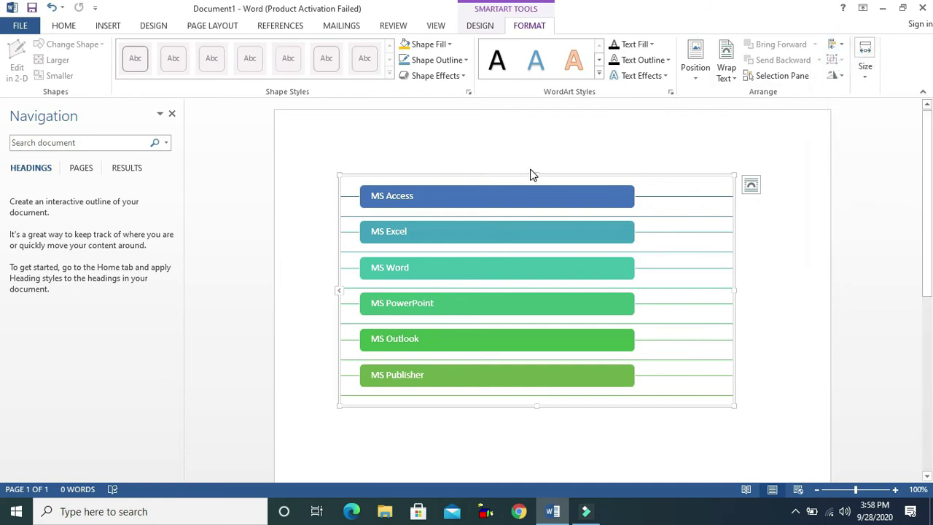
pyautogui.click(498, 191)
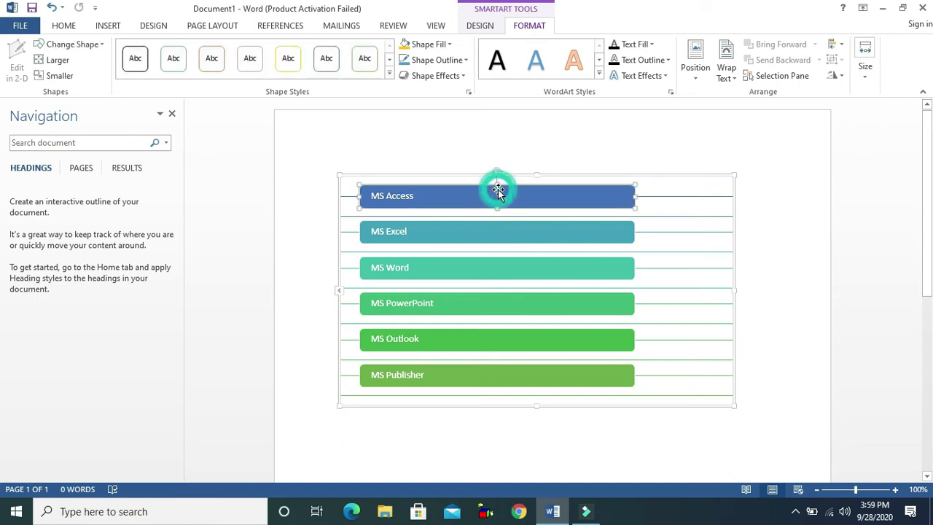
pyautogui.click(399, 176)
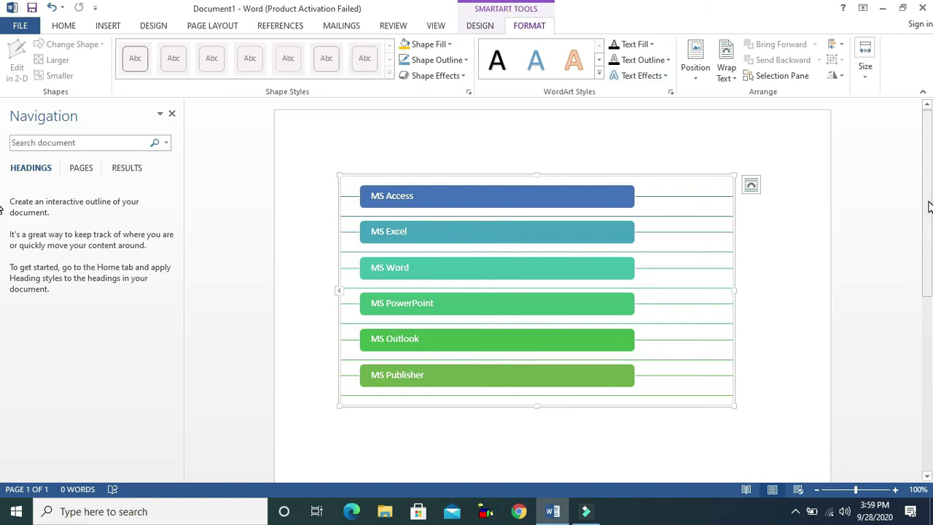
pyautogui.moveTo(929, 207); pyautogui.dragTo(929, 273)
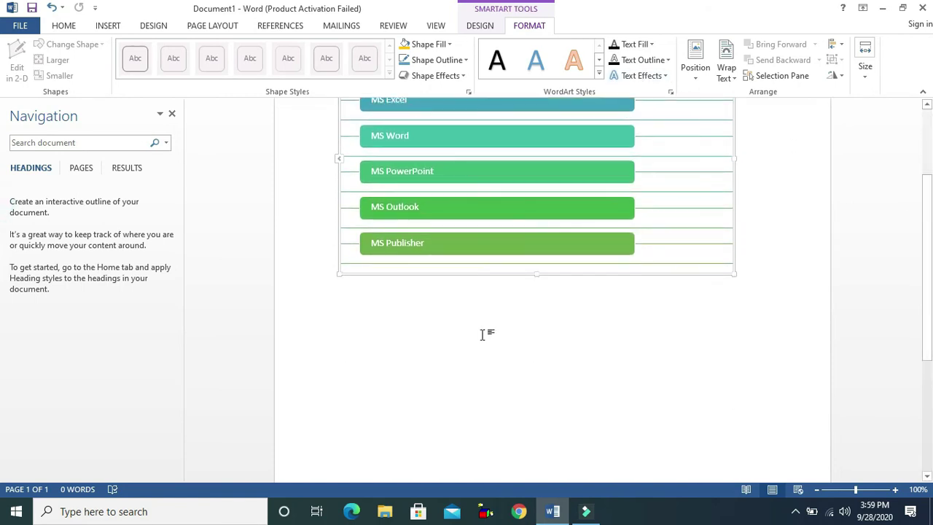
# Below the first graphic, insert a Continuous Block Process SmartArt from the Process category
pyautogui.click(483, 334)
pyautogui.click(483, 334)
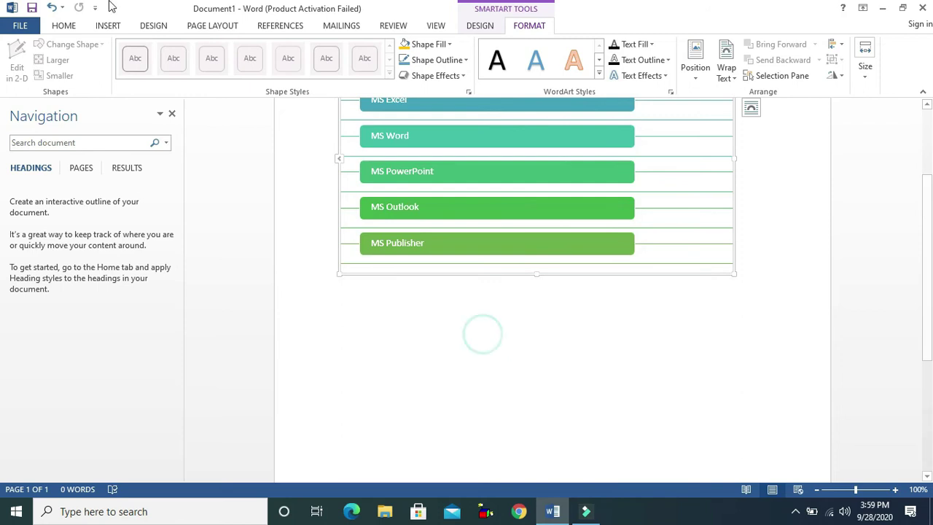
pyautogui.click(108, 26)
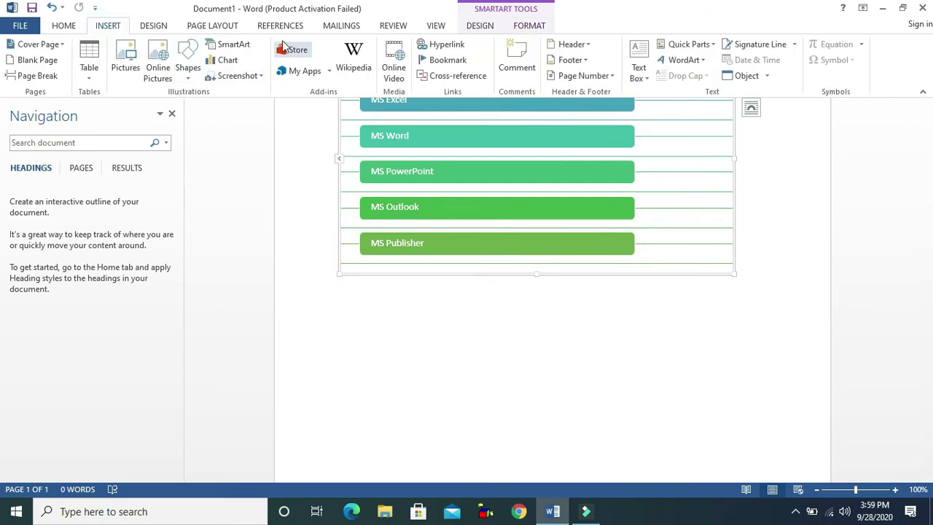
pyautogui.click(244, 46)
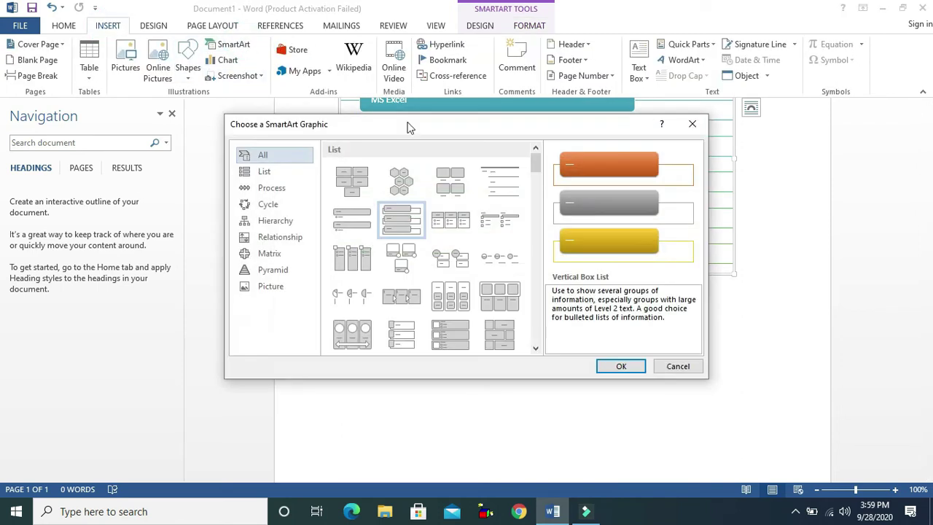
pyautogui.click(270, 188)
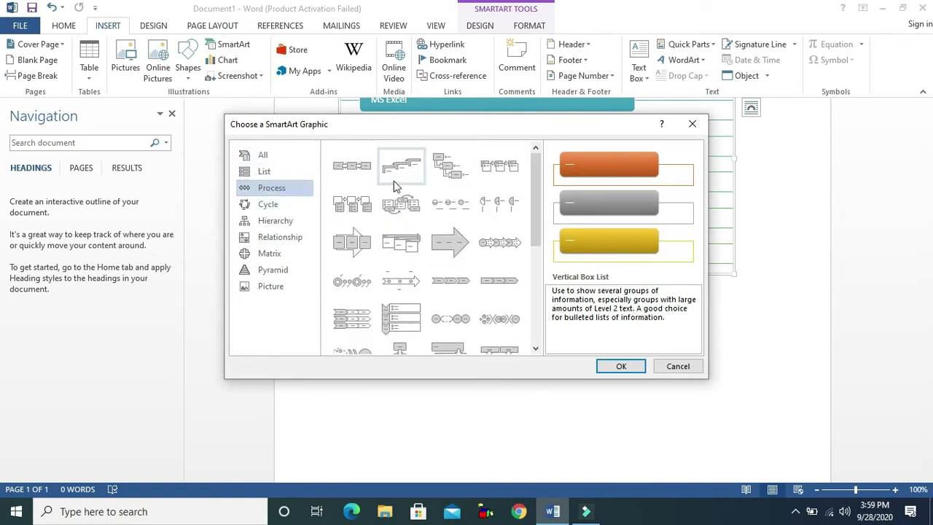
pyautogui.click(445, 176)
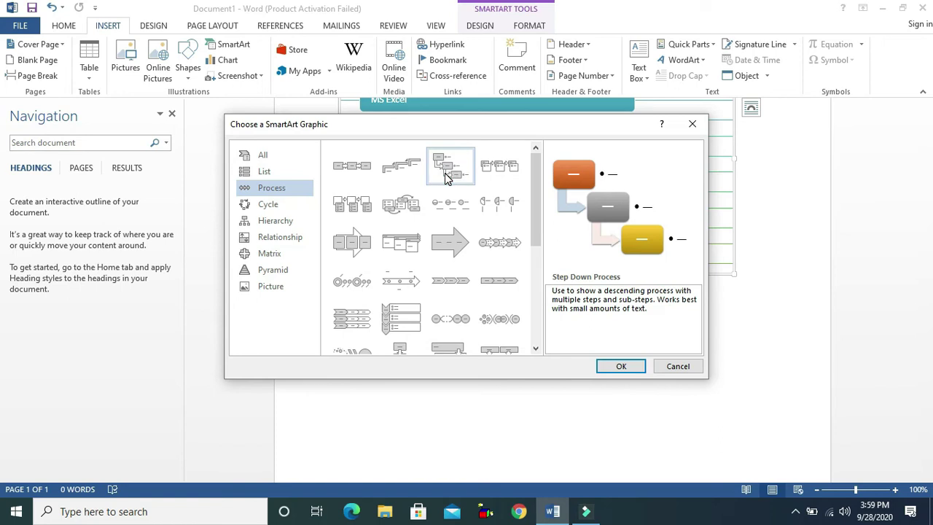
pyautogui.click(356, 241)
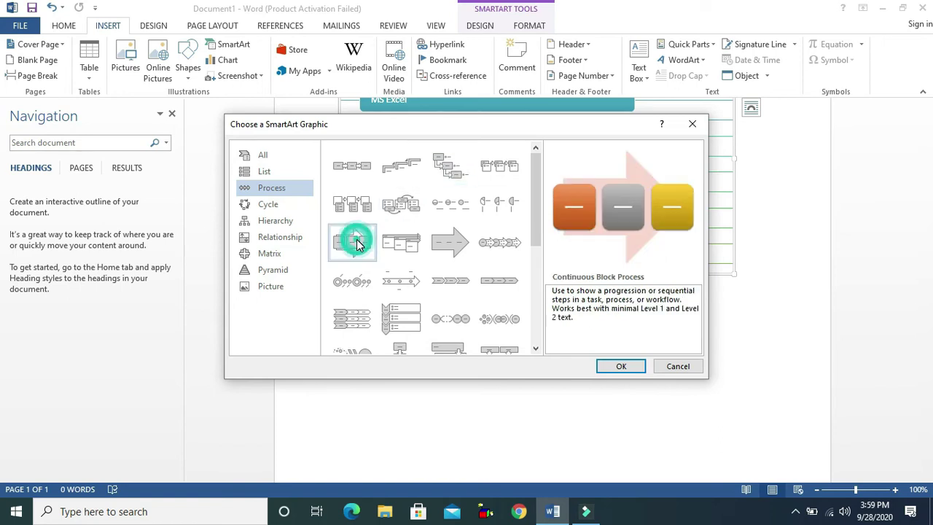
pyautogui.click(619, 364)
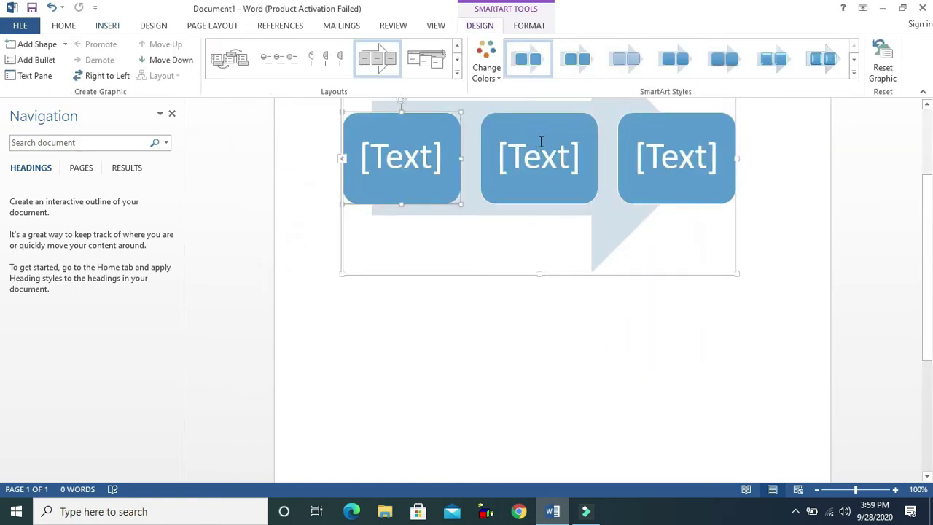
# Fill the first three [Text] placeholders with Analysis, Design and Development, left to right
pyautogui.scroll(3, 2, 128)
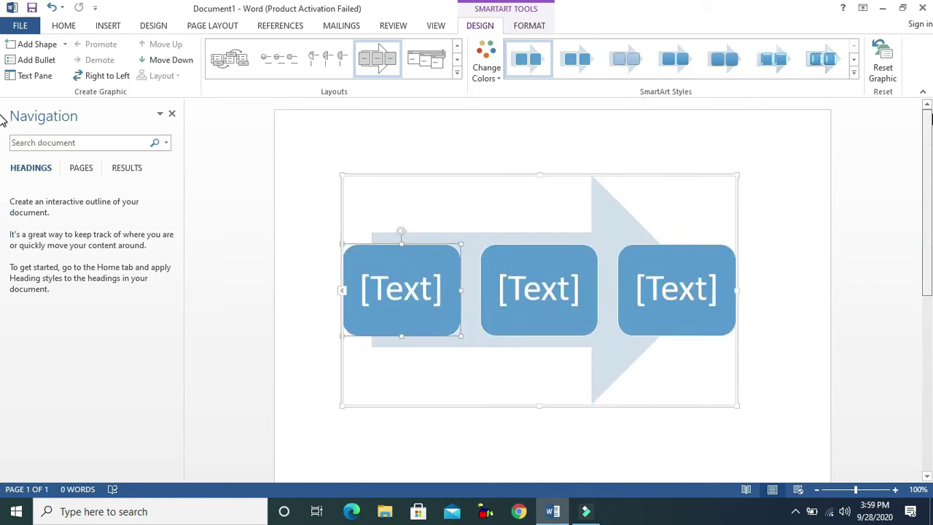
pyautogui.click(419, 271)
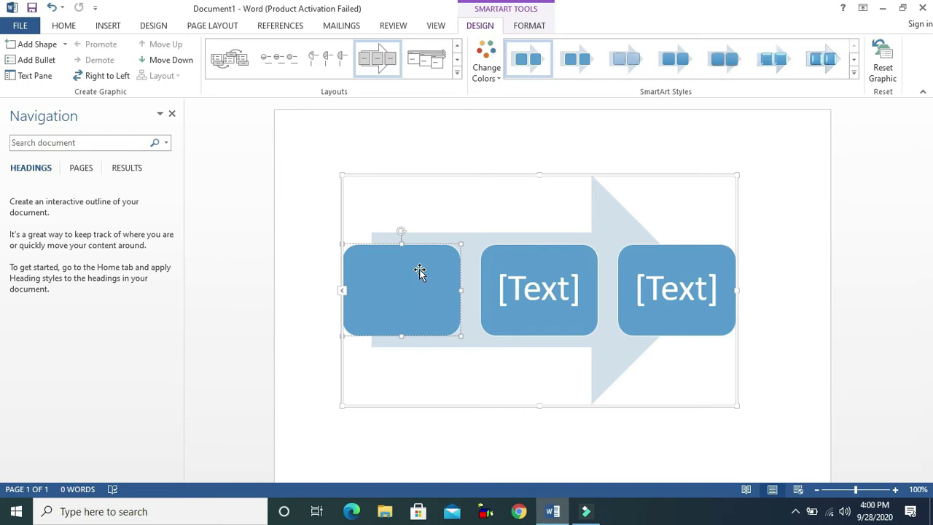
pyautogui.write('Analysis')
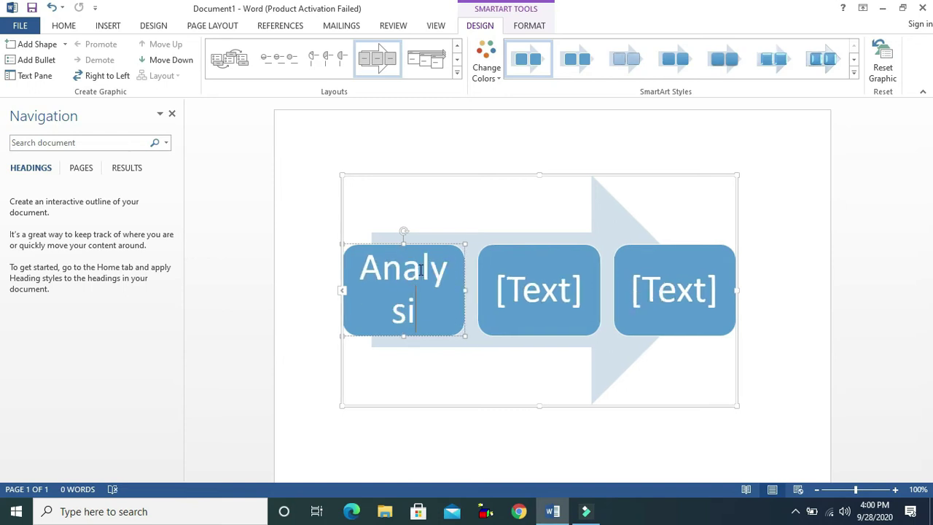
pyautogui.click(560, 287)
pyautogui.write('Desi')
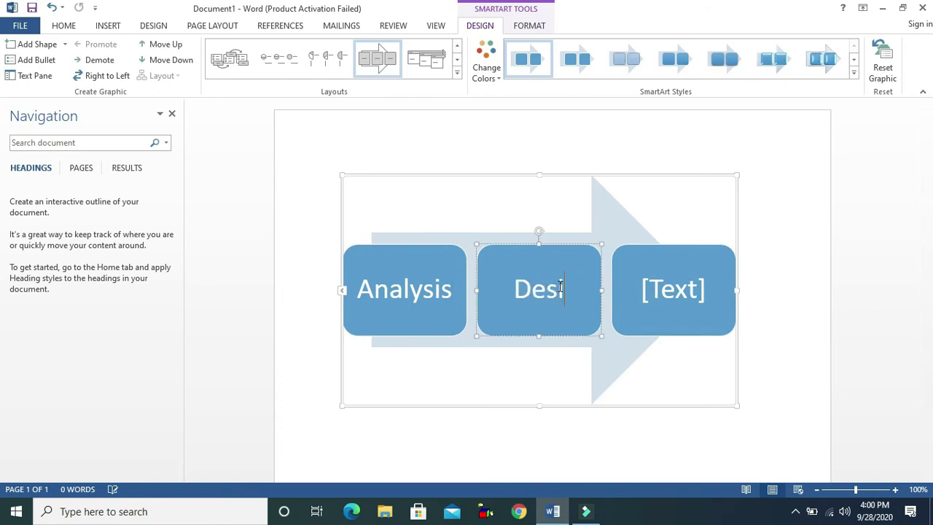
pyautogui.write('gn')
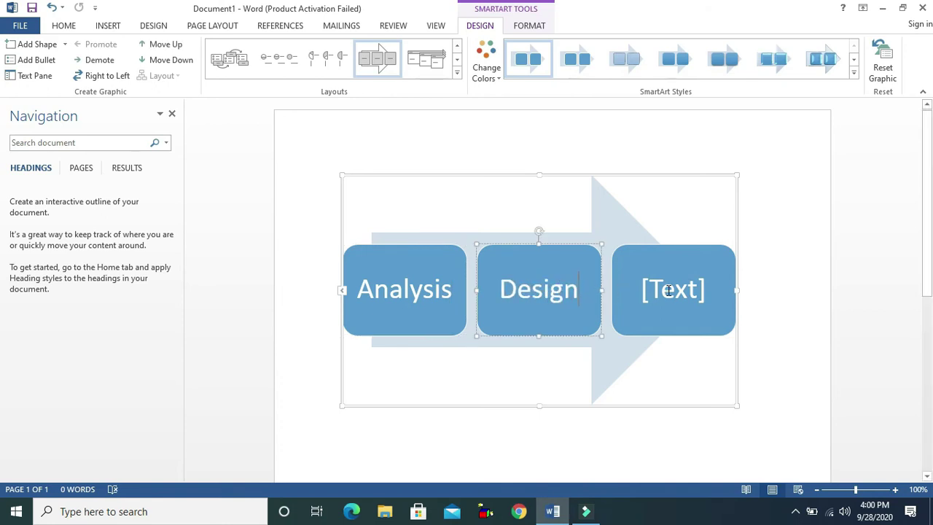
pyautogui.click(667, 290)
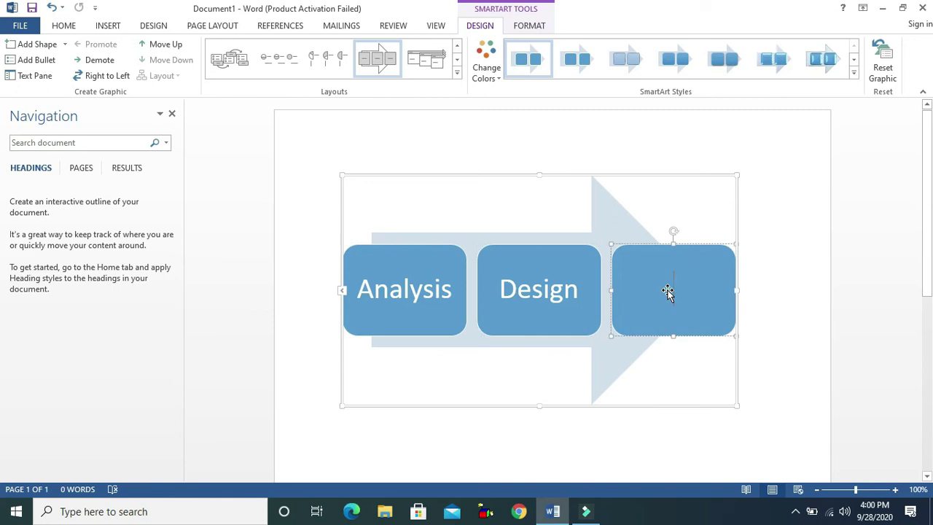
pyautogui.write('De')
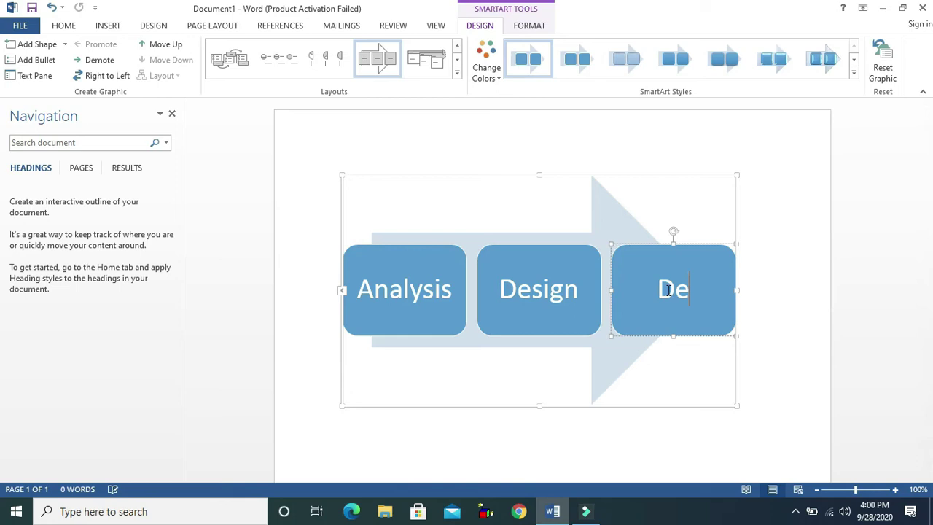
pyautogui.write('velopment')
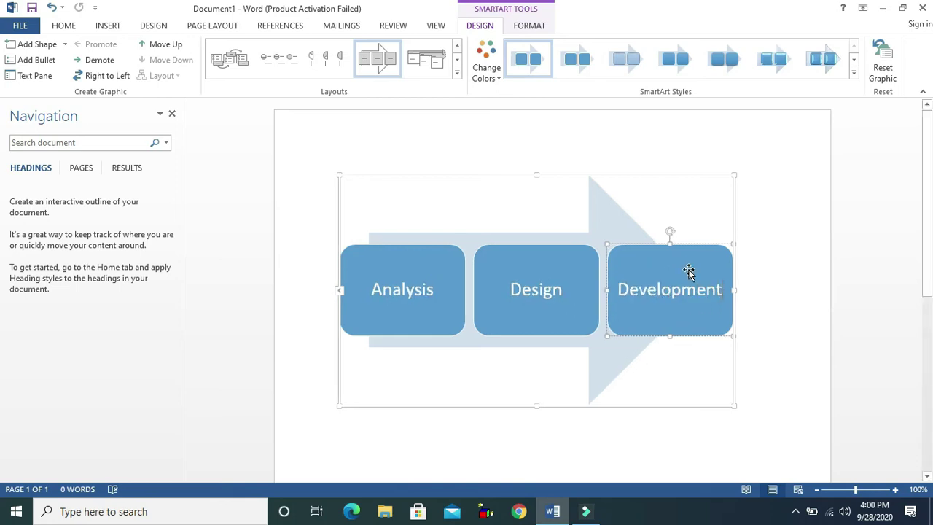
# Add two new boxes after the Development box using Add Shape After
pyautogui.rightClick(689, 271)
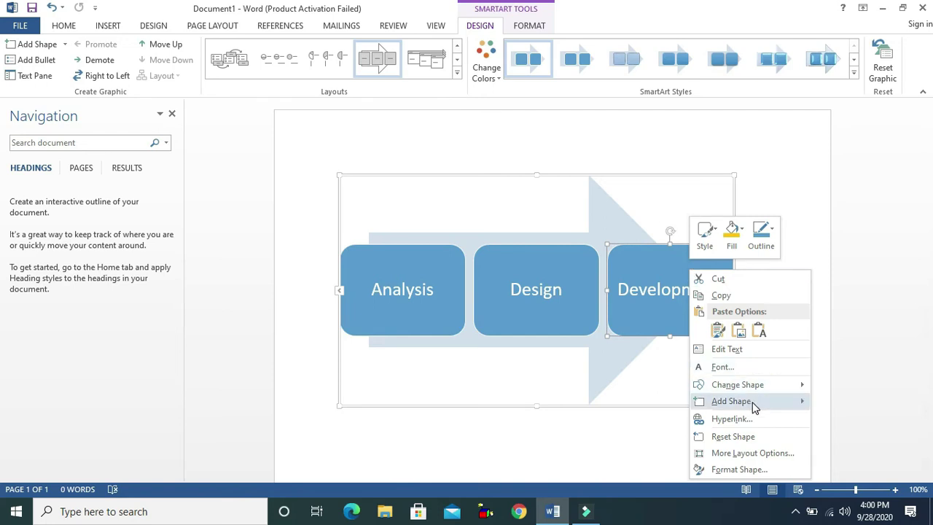
pyautogui.moveTo(754, 403)
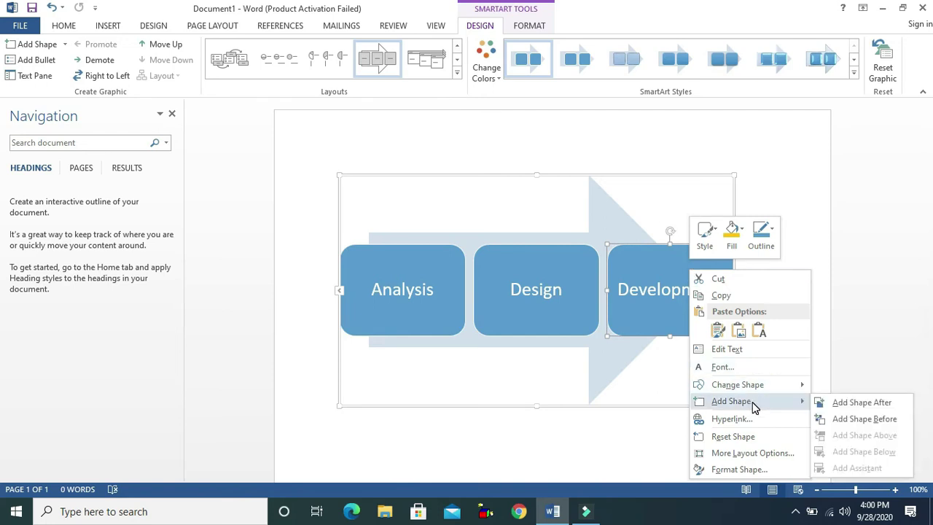
pyautogui.click(842, 403)
pyautogui.rightClick(683, 288)
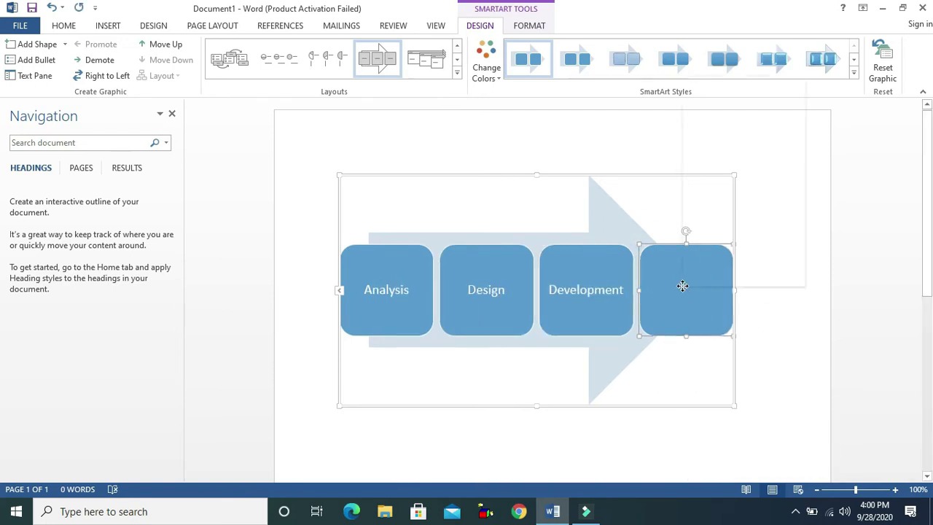
pyautogui.moveTo(766, 209)
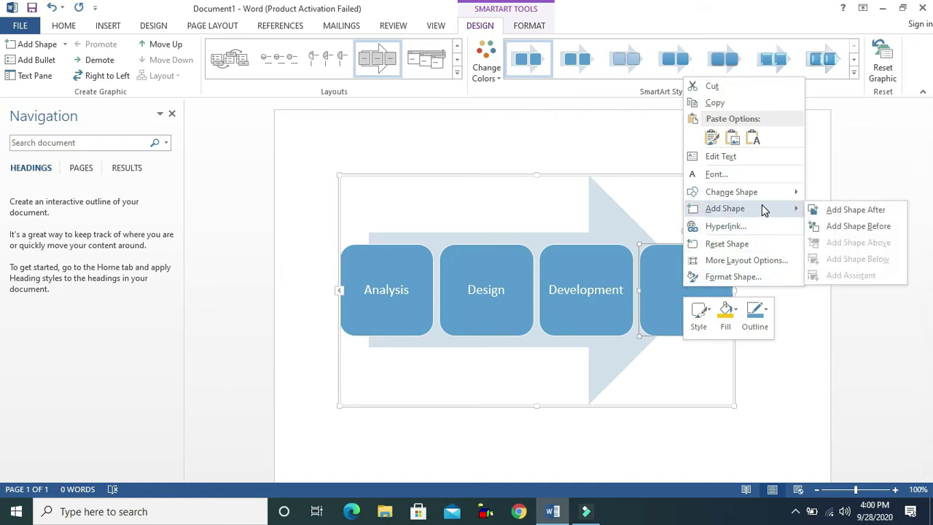
pyautogui.click(828, 210)
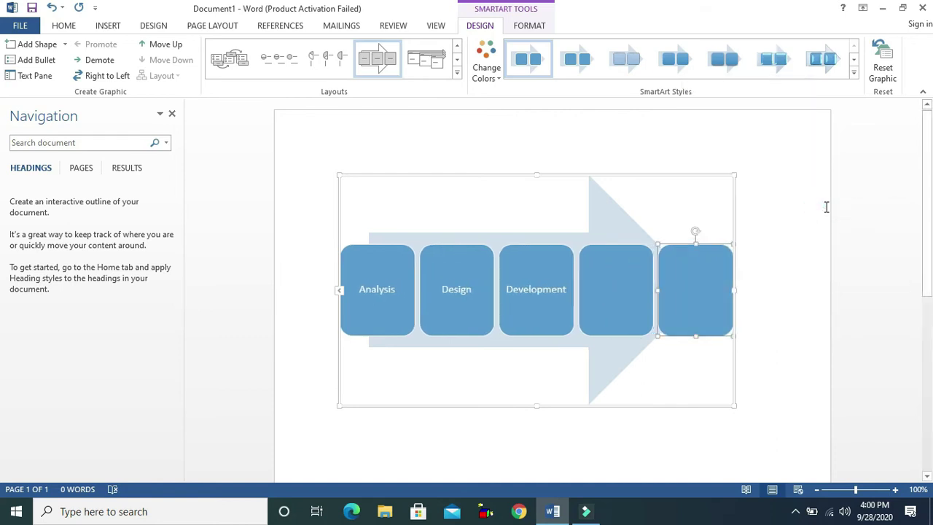
# Label the fourth box Testing and the fifth box Evaluation
pyautogui.click(606, 294)
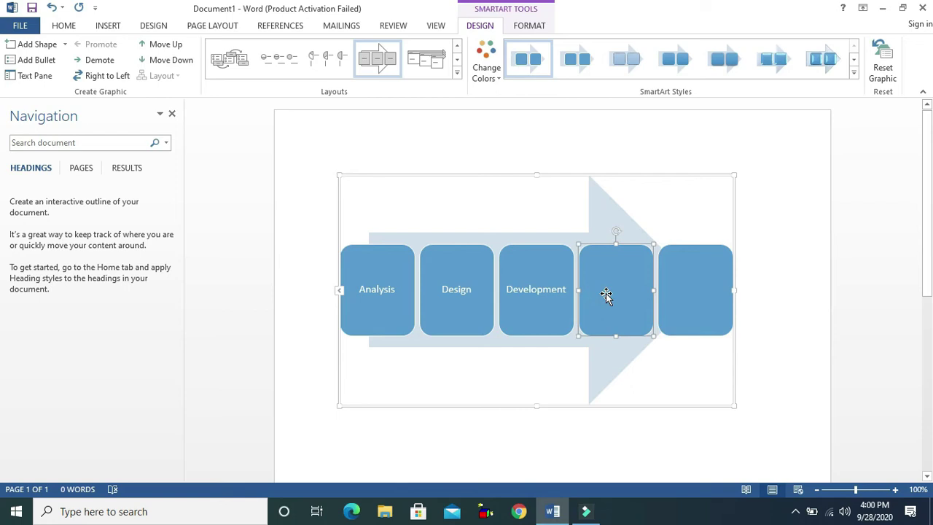
pyautogui.write('Testing')
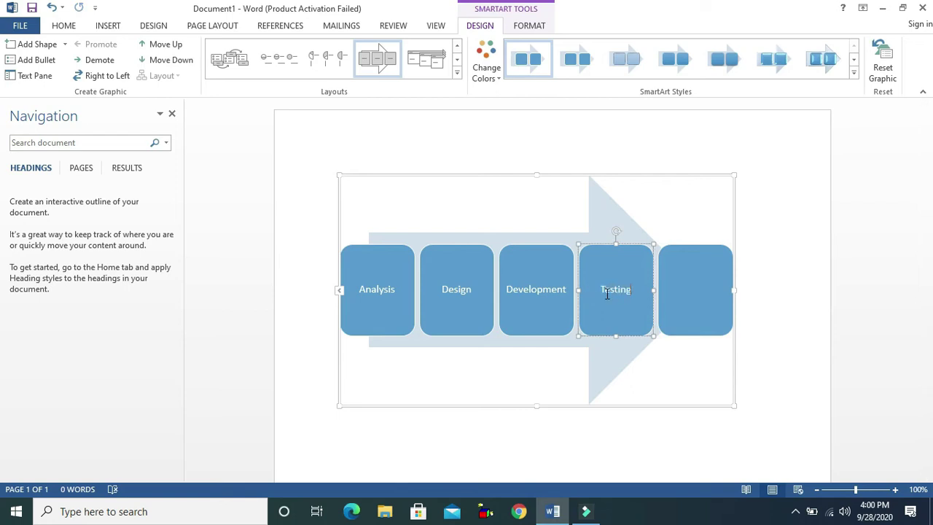
pyautogui.click(691, 290)
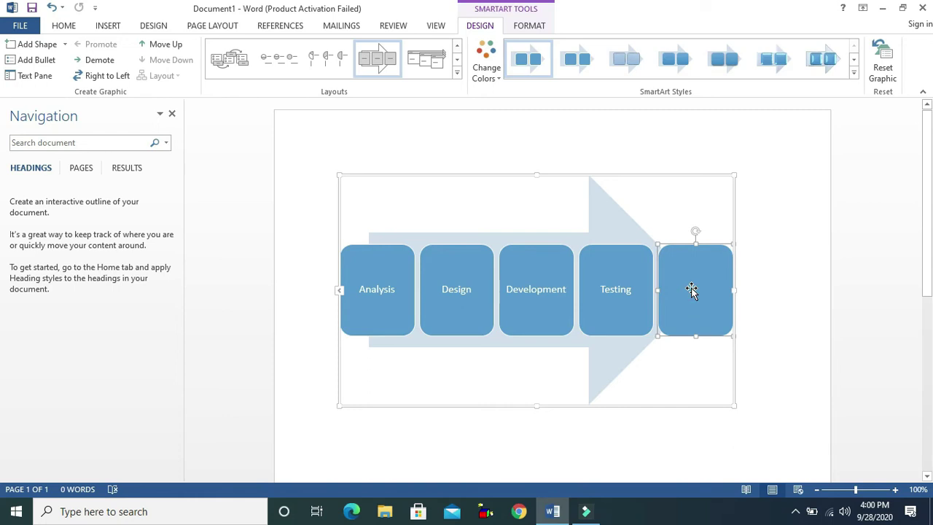
pyautogui.click(692, 289)
pyautogui.write('Evaluation')
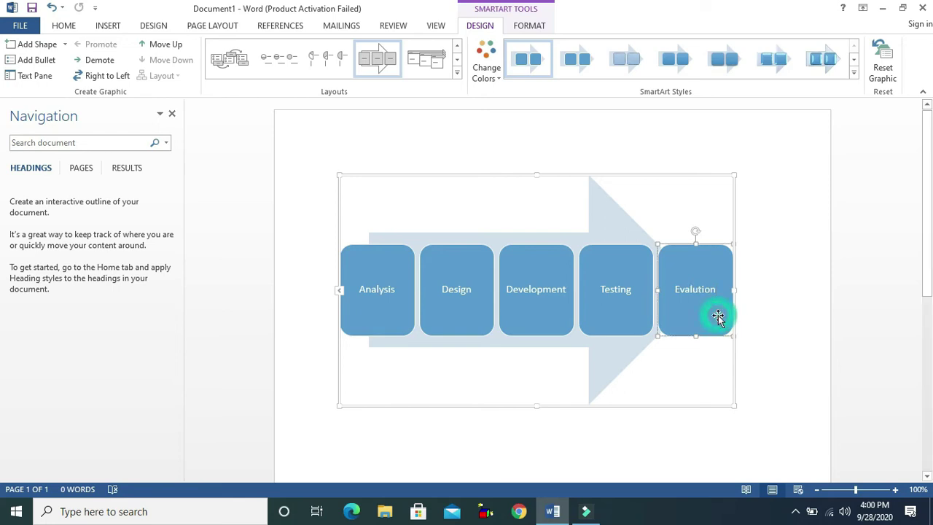
pyautogui.click(401, 258)
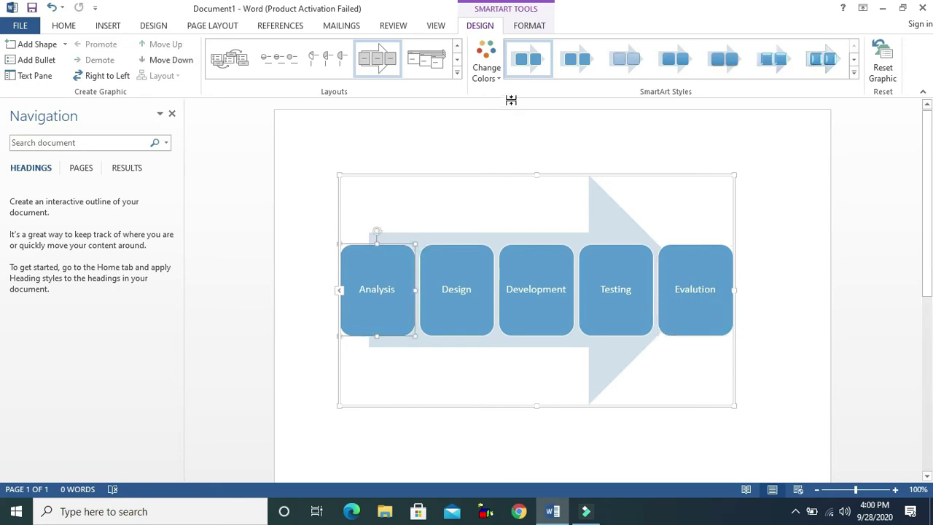